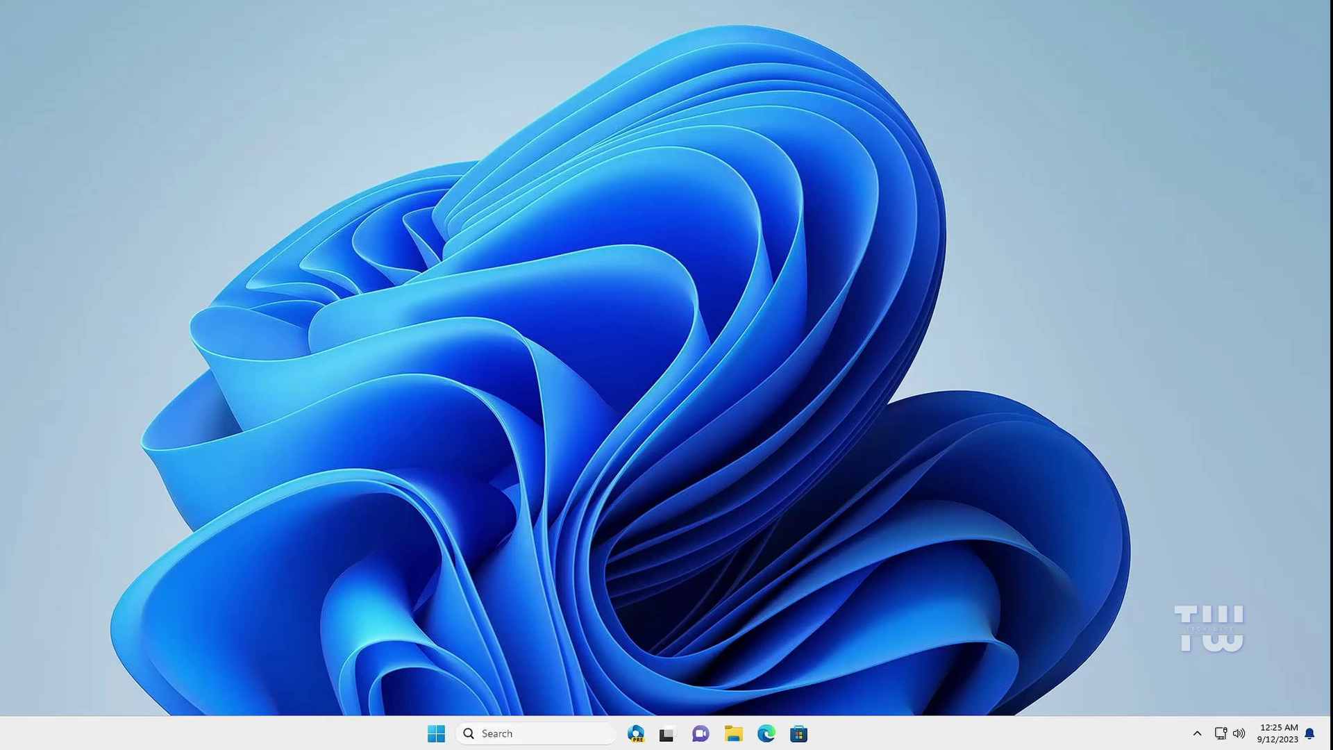
Open Settings and review per-app data usage (2.24 GB over 30 days) under Advanced network settings
{"action": "right_click", "coordinate": [433, 732]}
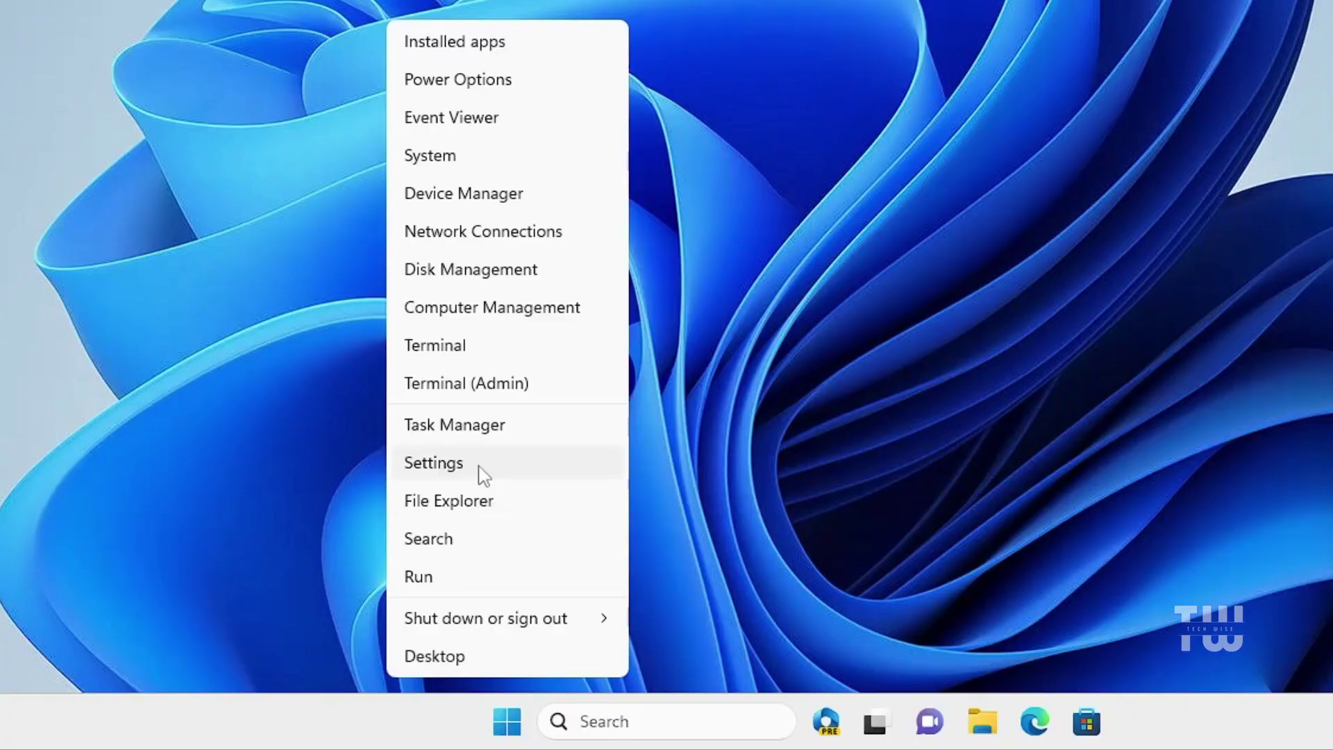
{"action": "left_click", "coordinate": [502, 463]}
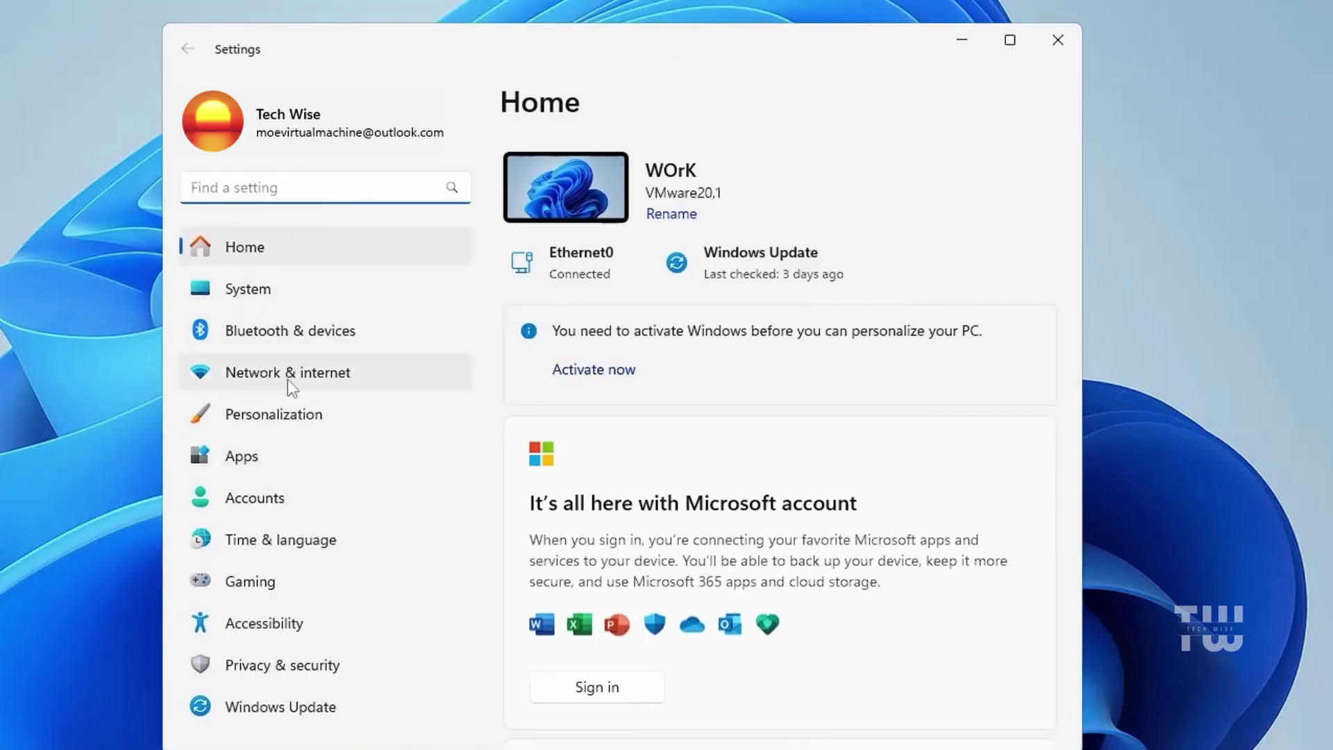
{"action": "left_click", "coordinate": [307, 381]}
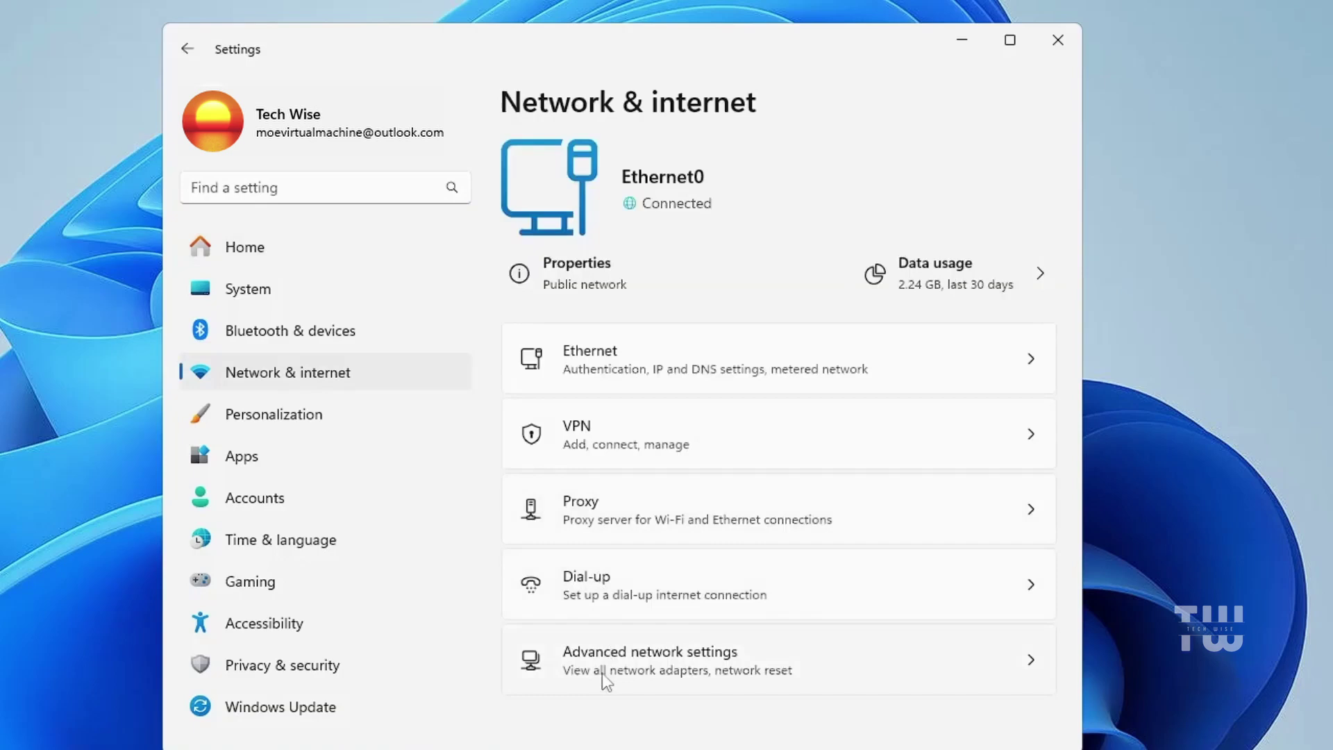
{"action": "left_click", "coordinate": [698, 667]}
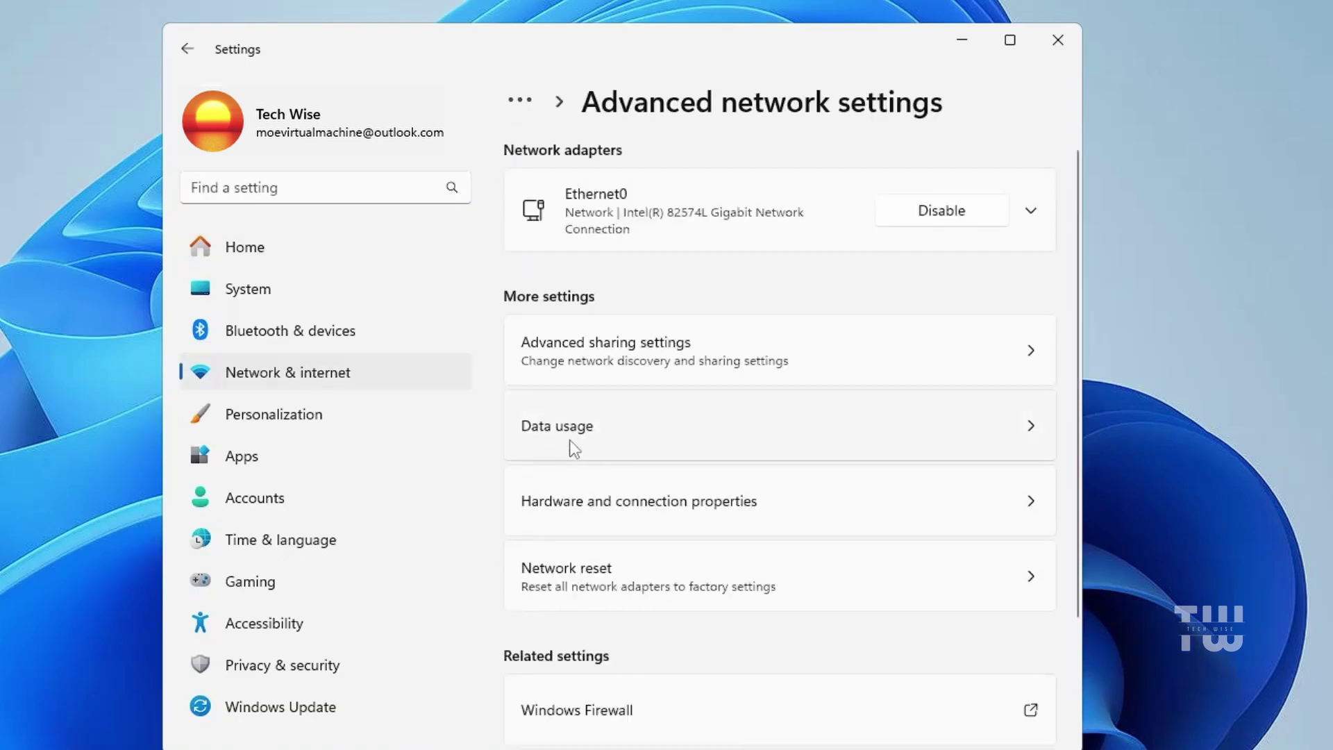
{"action": "left_click", "coordinate": [623, 431]}
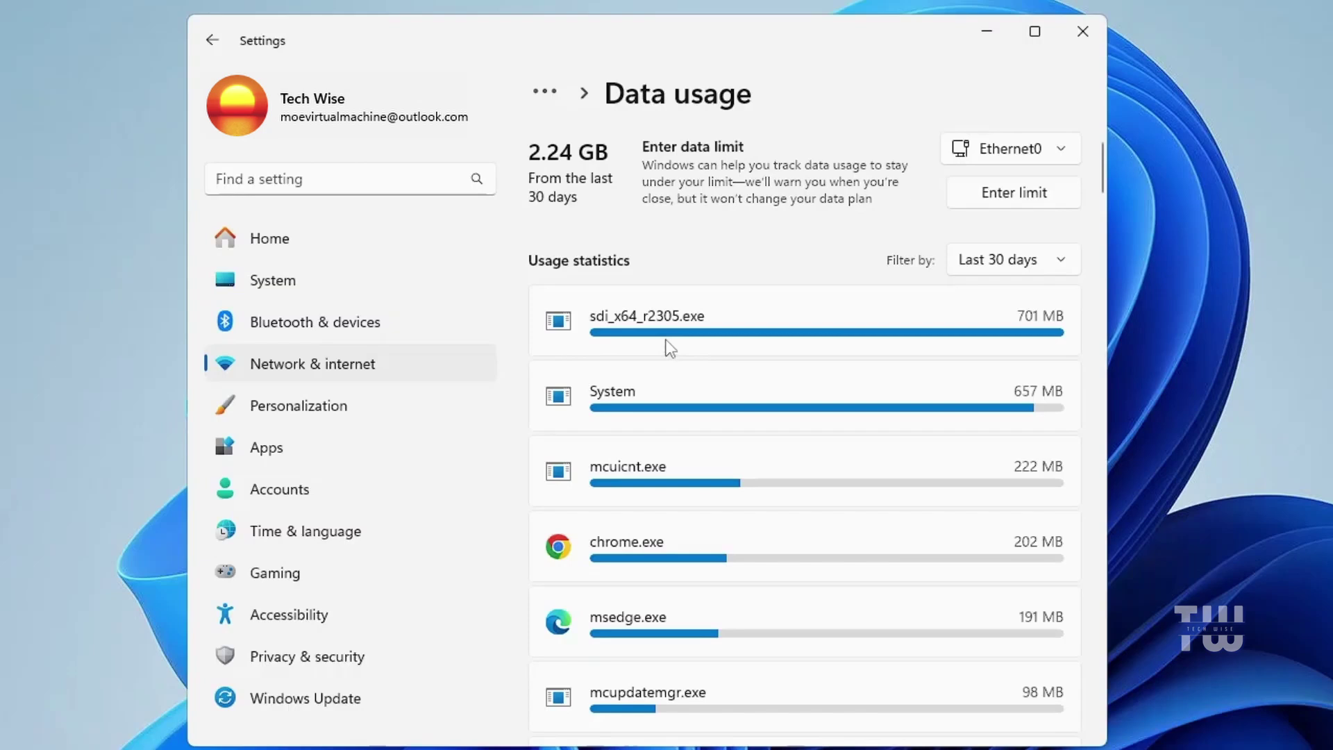
{"action": "scroll", "coordinate": [682, 369], "scroll_direction": "down", "scroll_amount": 3}
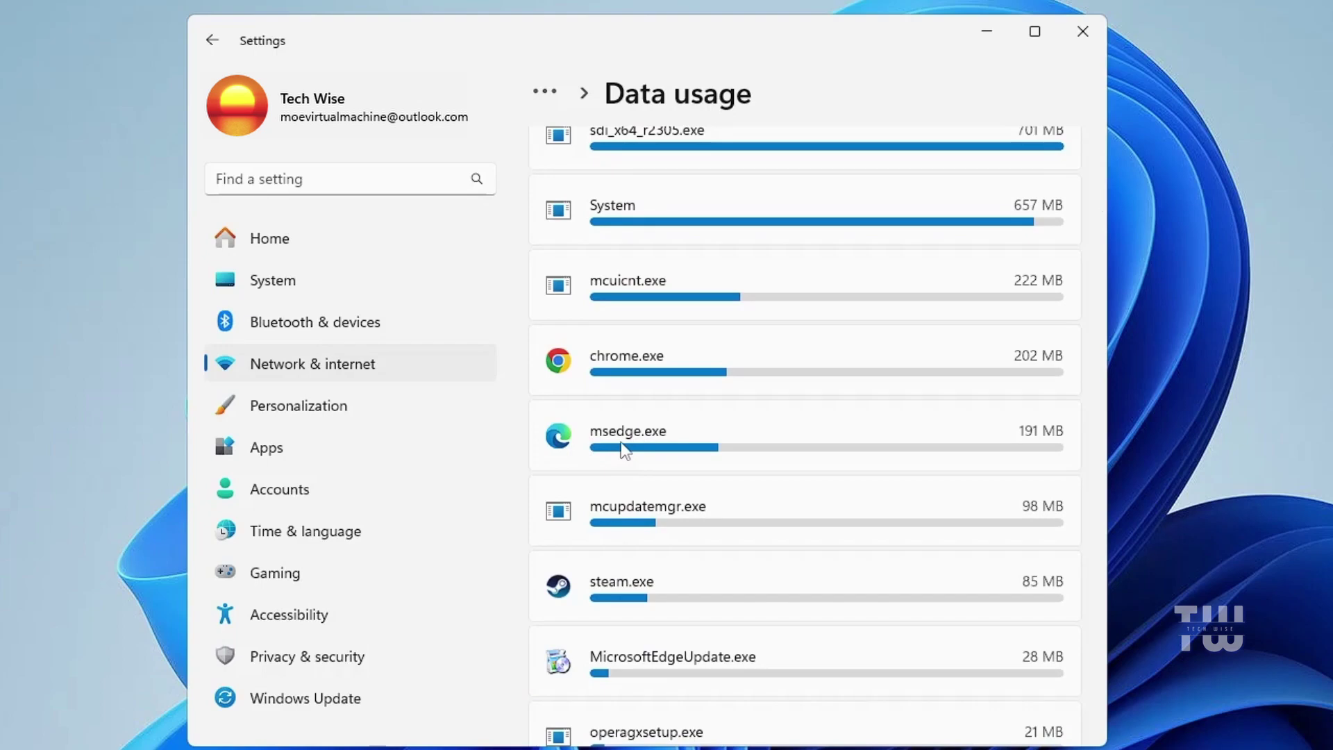
{"action": "mouse_move", "coordinate": [638, 446]}
{"action": "scroll", "coordinate": [671, 414], "scroll_direction": "down", "scroll_amount": 1}
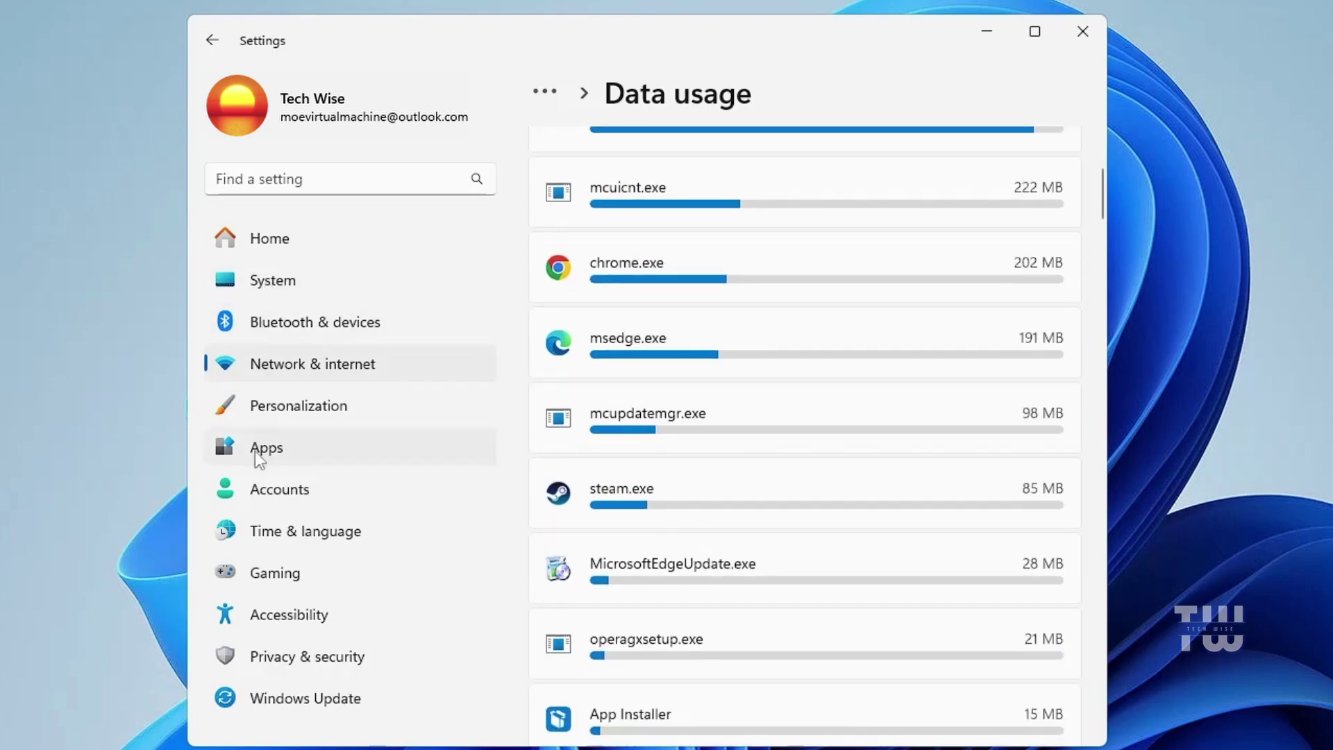
Stop Microsoft Edge from launching at sign-in in the Apps Startup list
{"action": "left_click", "coordinate": [278, 450]}
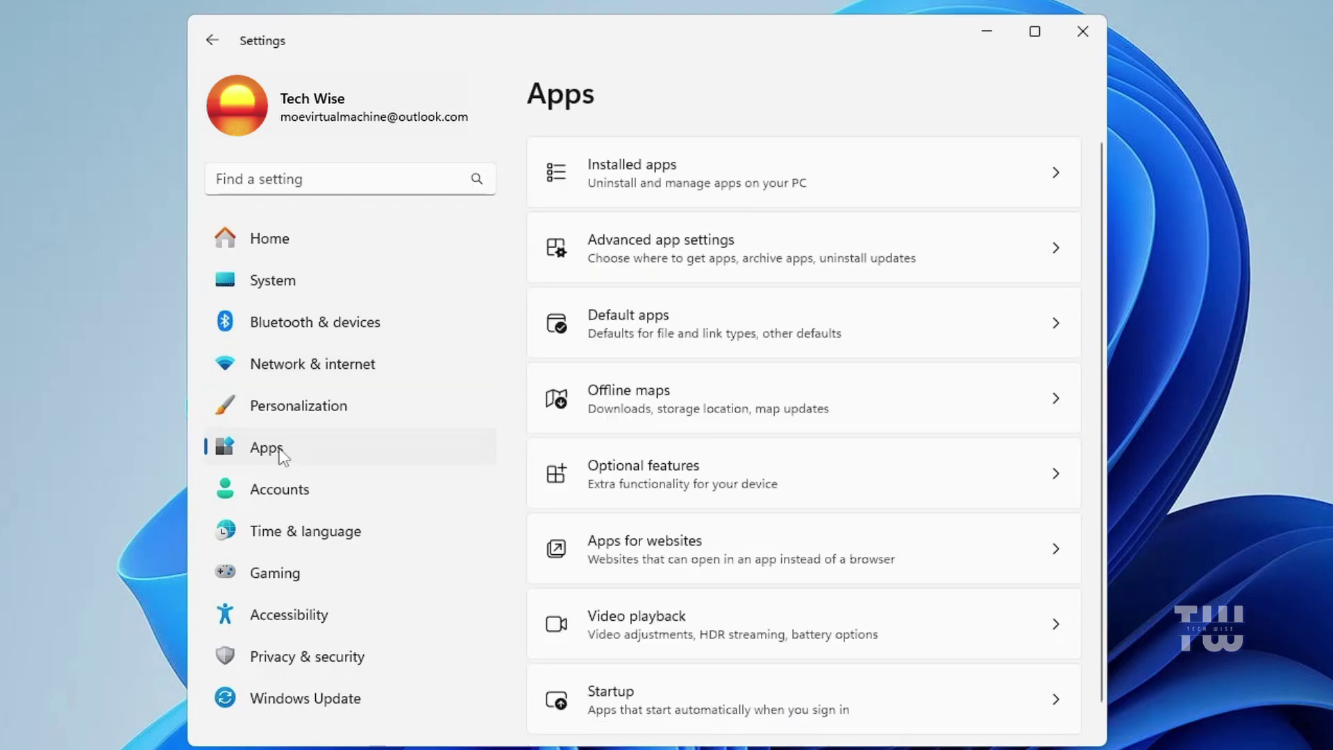
{"action": "left_click", "coordinate": [704, 173]}
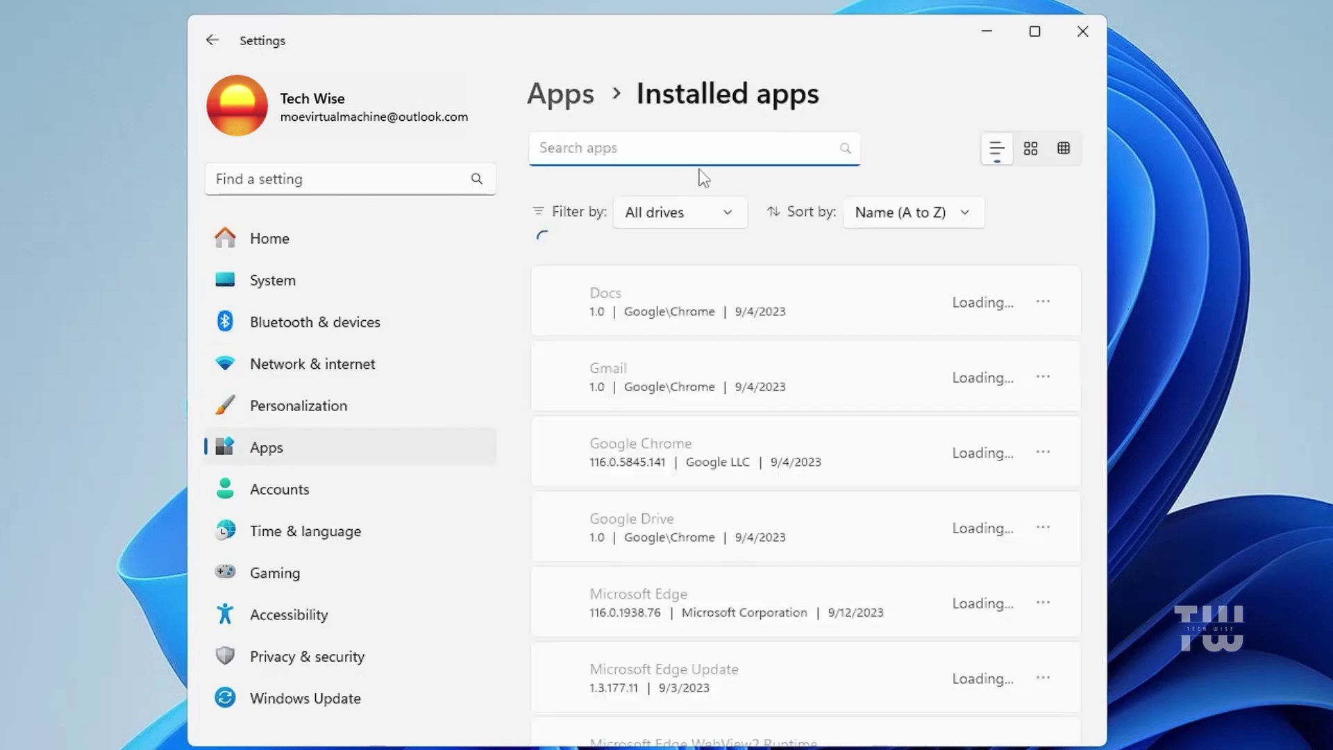
{"action": "scroll", "coordinate": [646, 381], "scroll_direction": "down", "scroll_amount": 2}
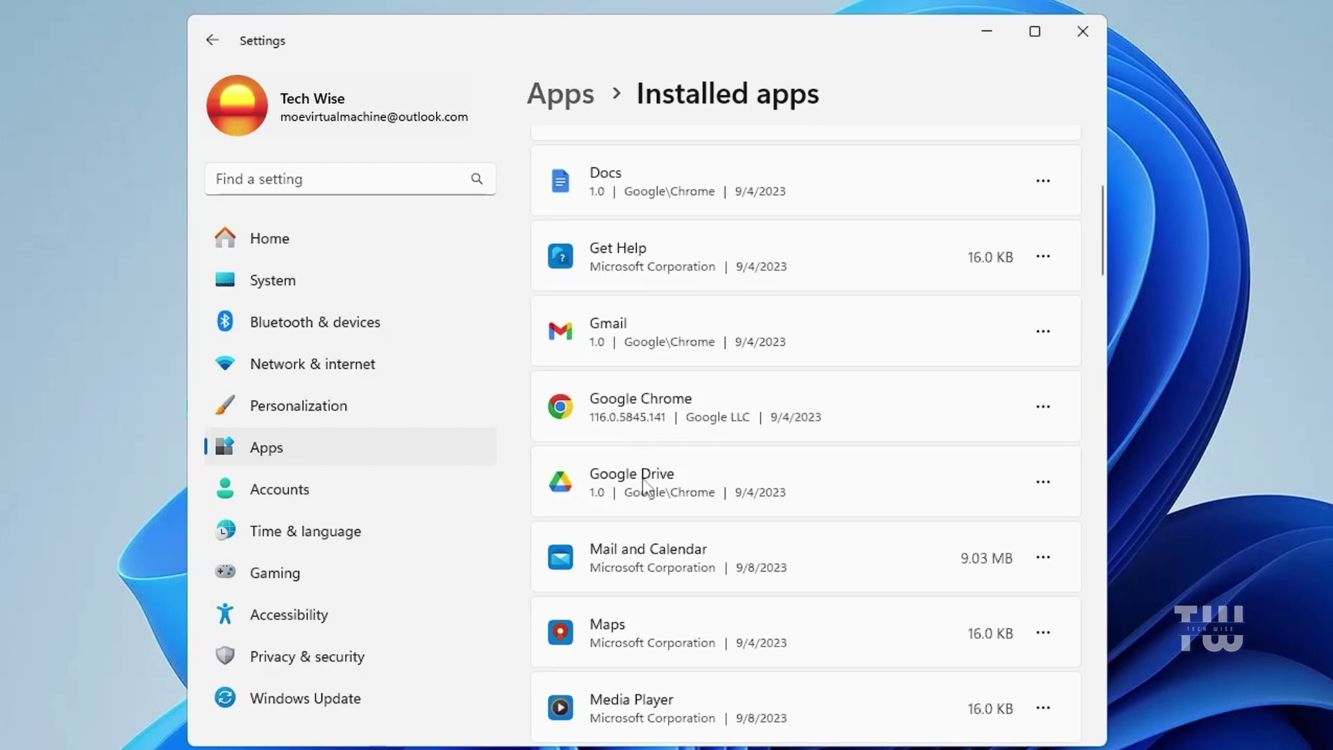
{"action": "left_click", "coordinate": [212, 40]}
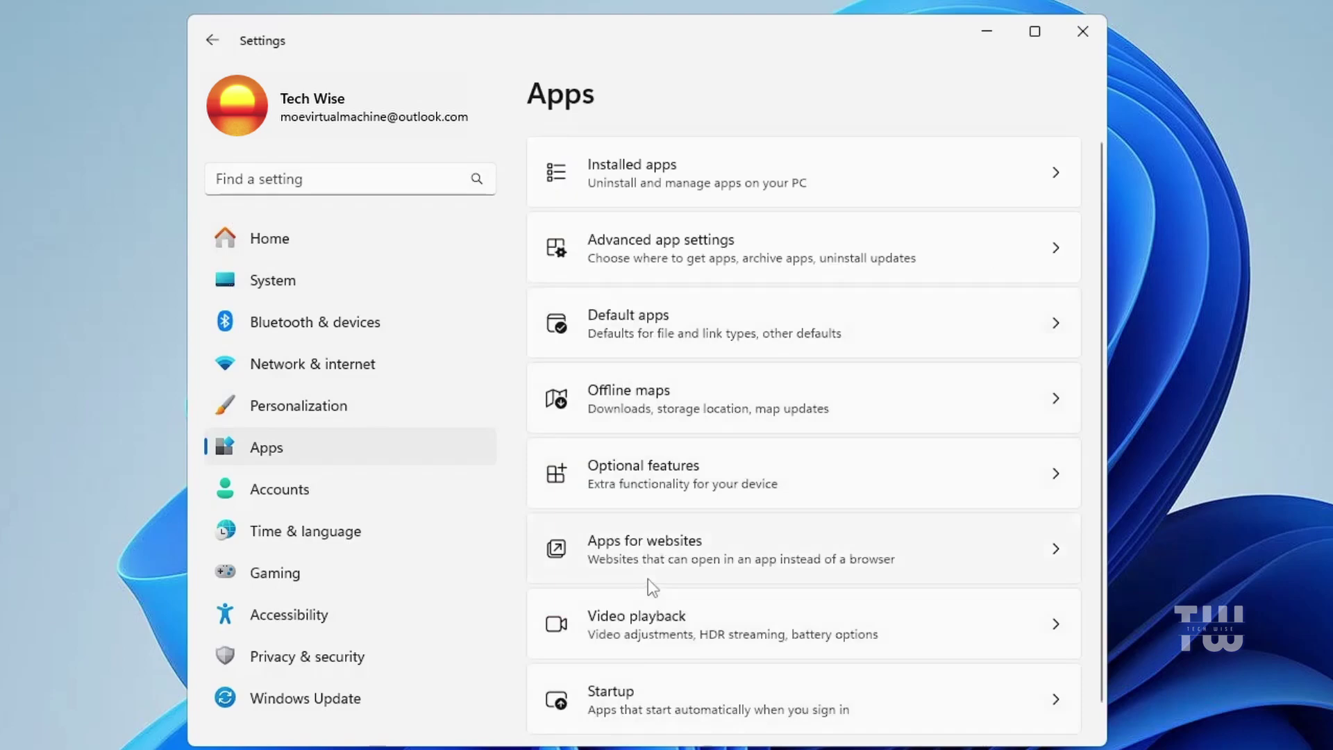
{"action": "left_click", "coordinate": [657, 698]}
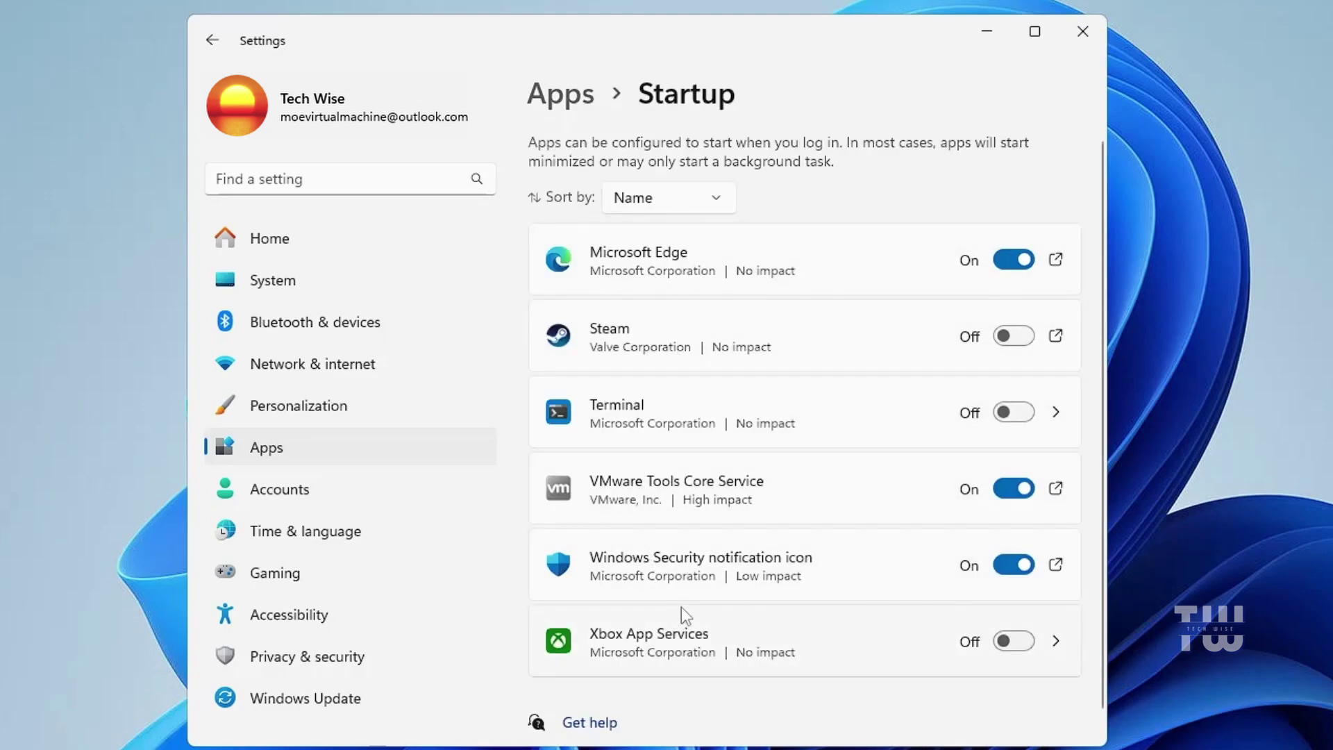
{"action": "left_click", "coordinate": [1013, 269]}
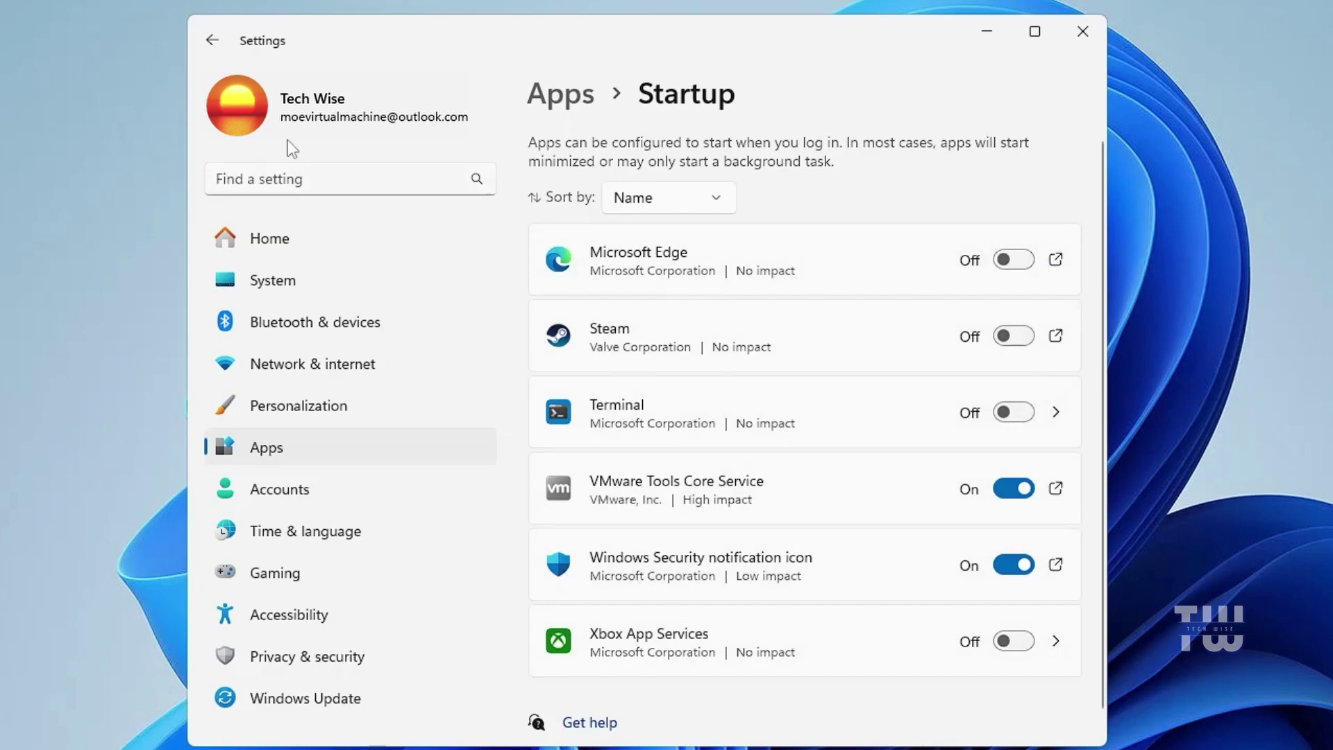
Turn off automatic offline map updates when plugged in and on Wi-Fi
{"action": "left_click", "coordinate": [212, 39]}
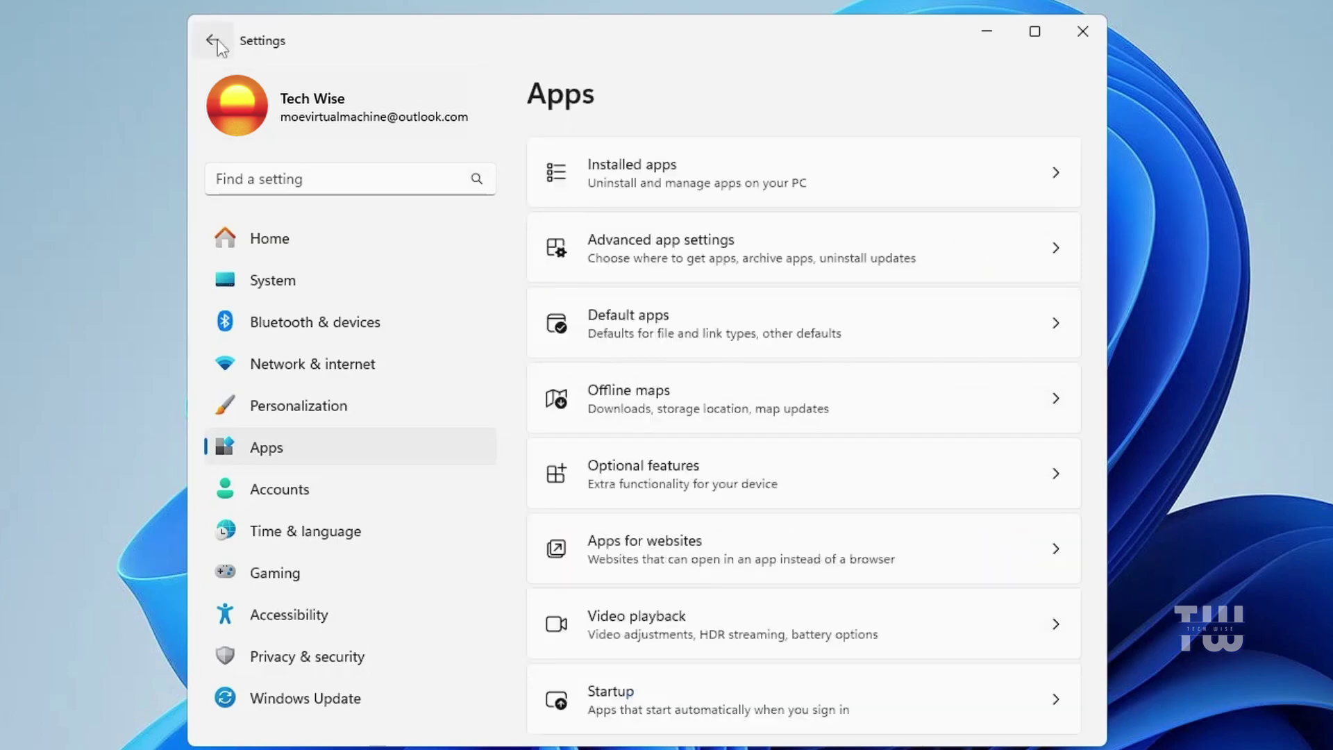
{"action": "left_click", "coordinate": [648, 398]}
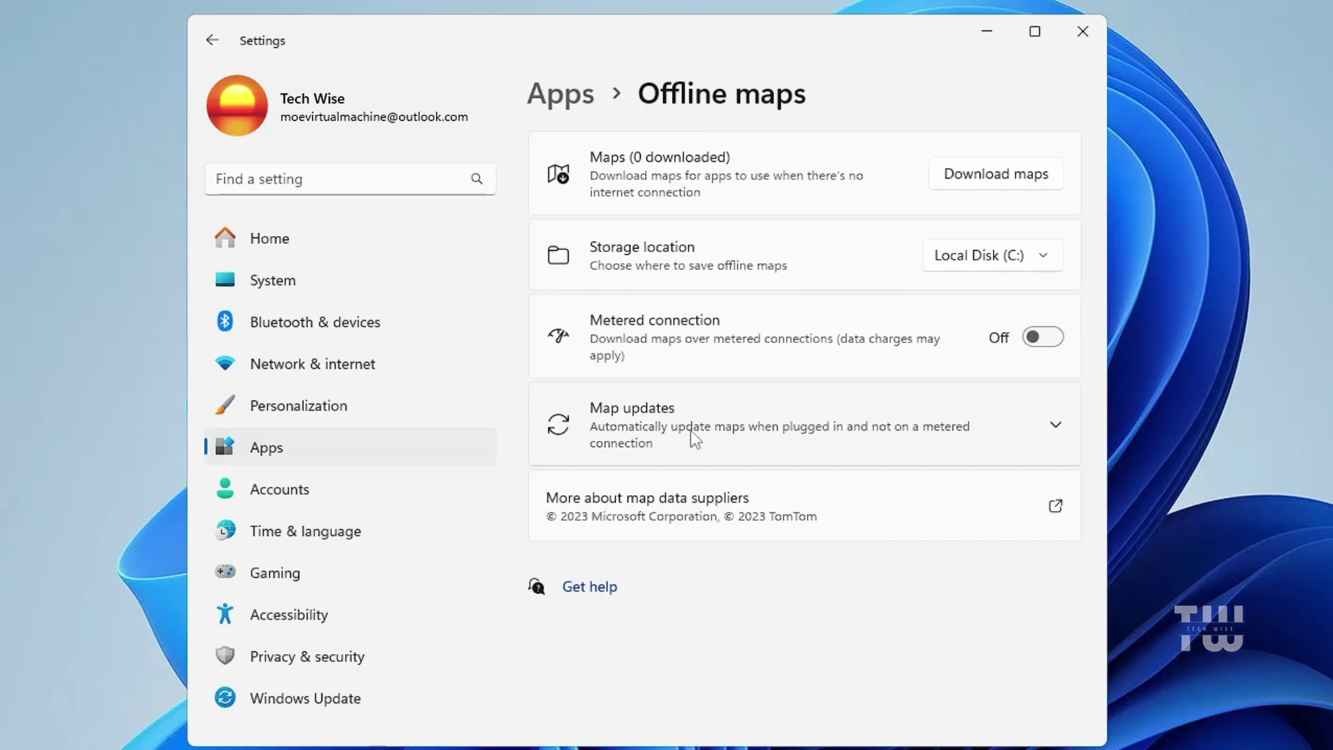
{"action": "left_click", "coordinate": [1056, 426]}
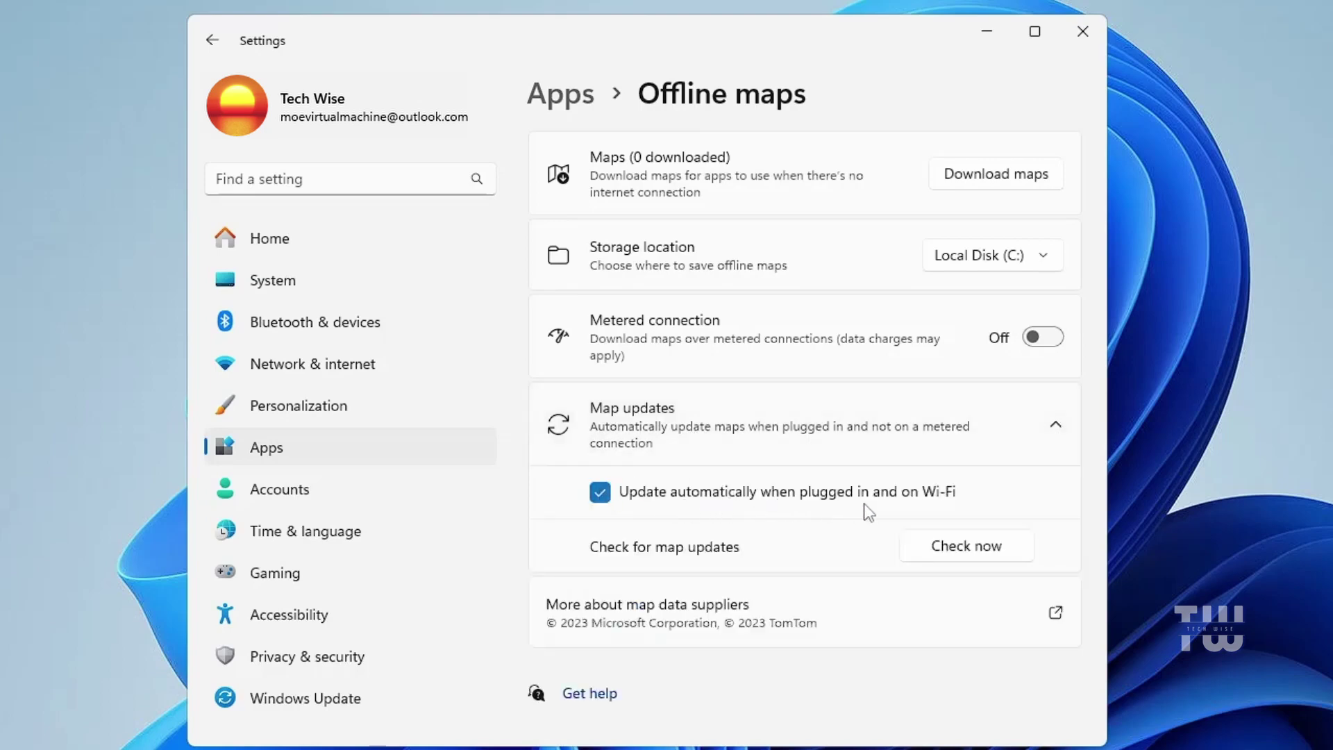
{"action": "left_click", "coordinate": [601, 495]}
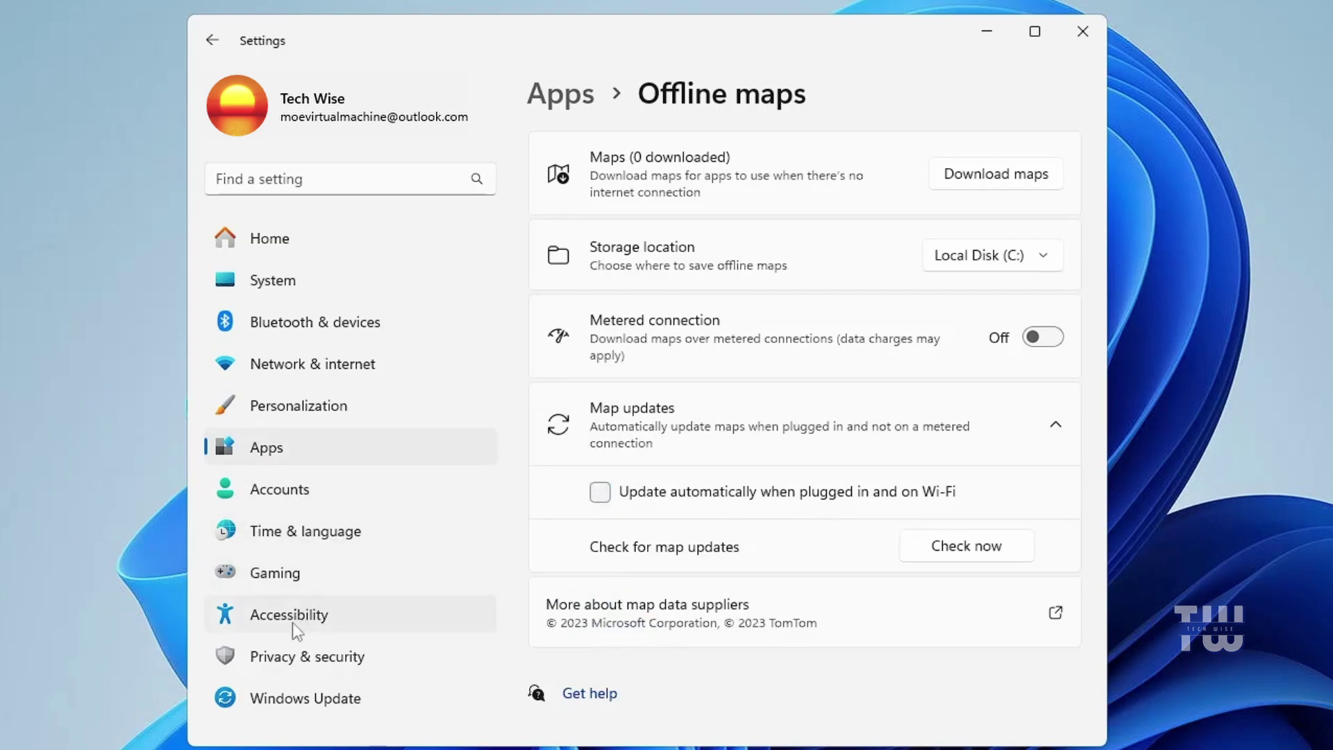
Open Privacy & security and look at the General and Speech privacy pages
{"action": "left_click", "coordinate": [313, 655]}
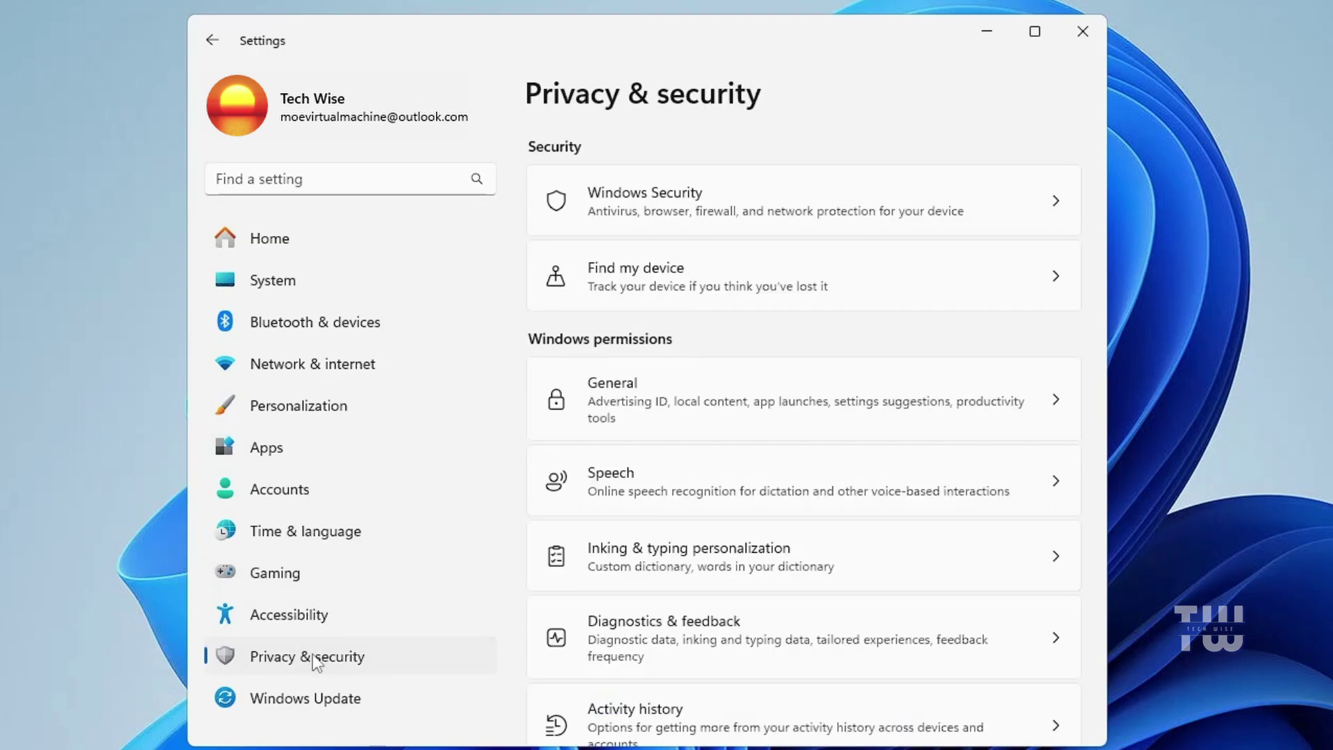
{"action": "left_click", "coordinate": [896, 401]}
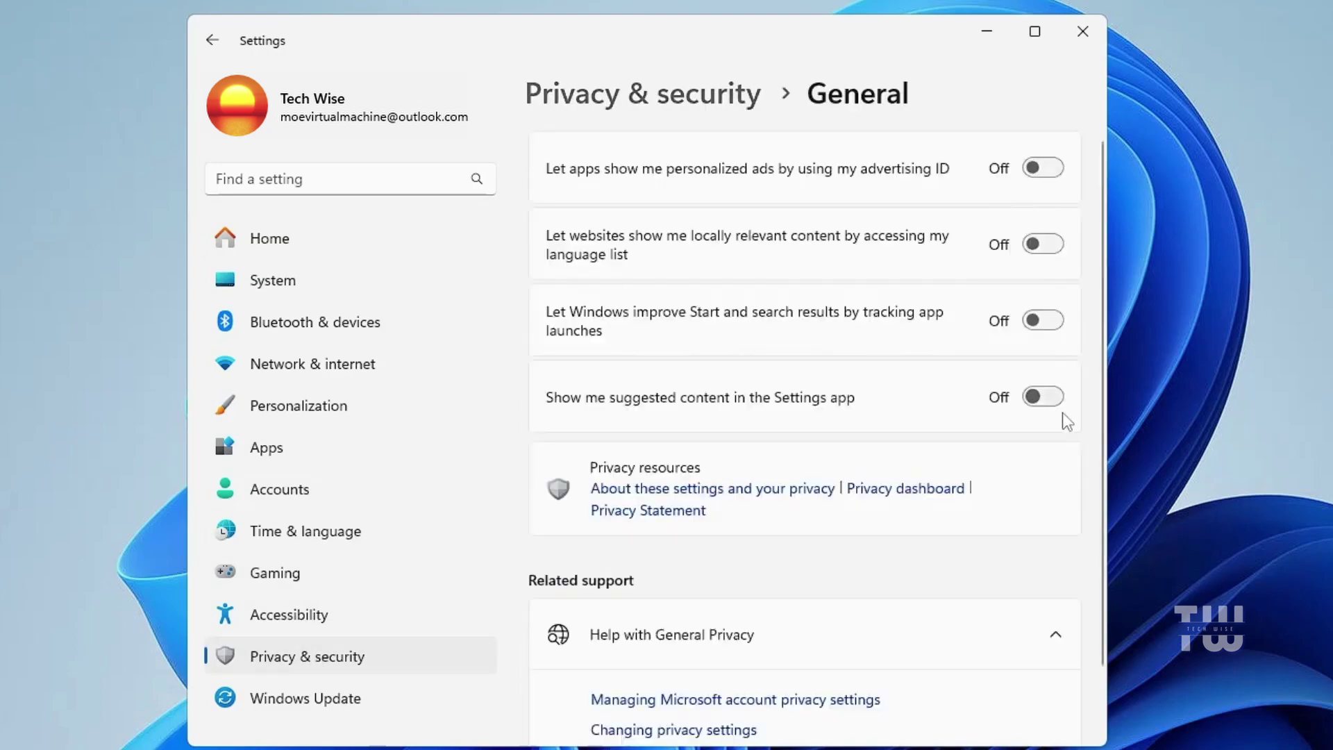
{"action": "left_click", "coordinate": [212, 39]}
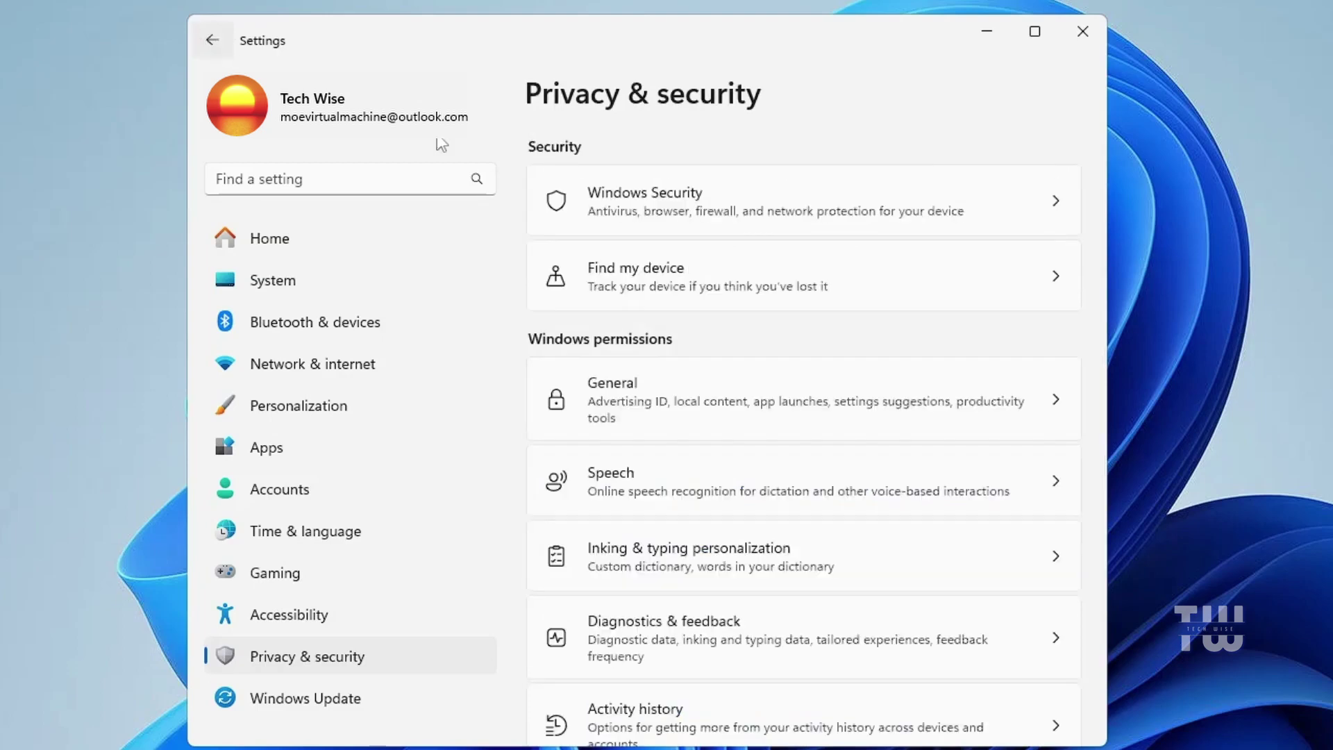
{"action": "left_click", "coordinate": [810, 481]}
{"action": "left_click", "coordinate": [211, 40]}
Browse the app permissions down to Radios, then return to the bottom of the list
{"action": "scroll", "coordinate": [602, 330], "scroll_direction": "down", "scroll_amount": 2}
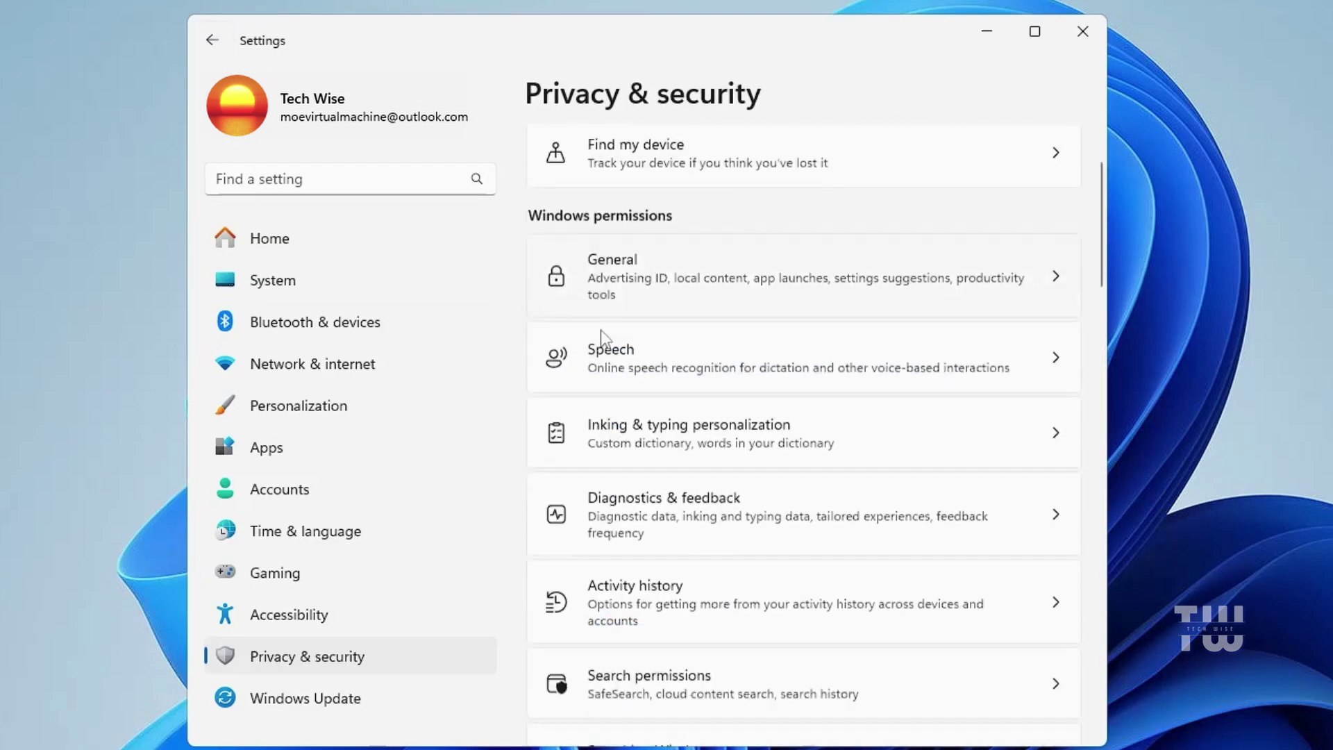
{"action": "scroll", "coordinate": [601, 331], "scroll_direction": "down", "scroll_amount": 1}
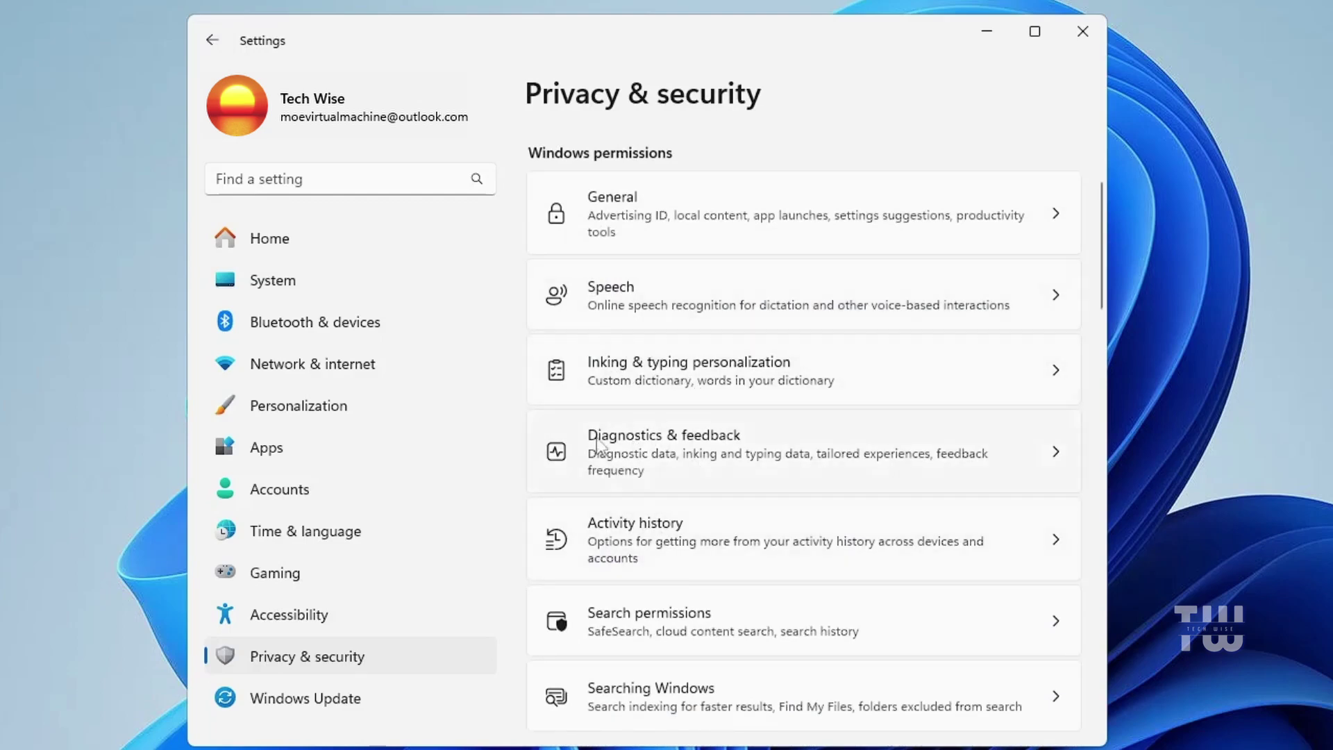
{"action": "scroll", "coordinate": [724, 278], "scroll_direction": "down", "scroll_amount": 3}
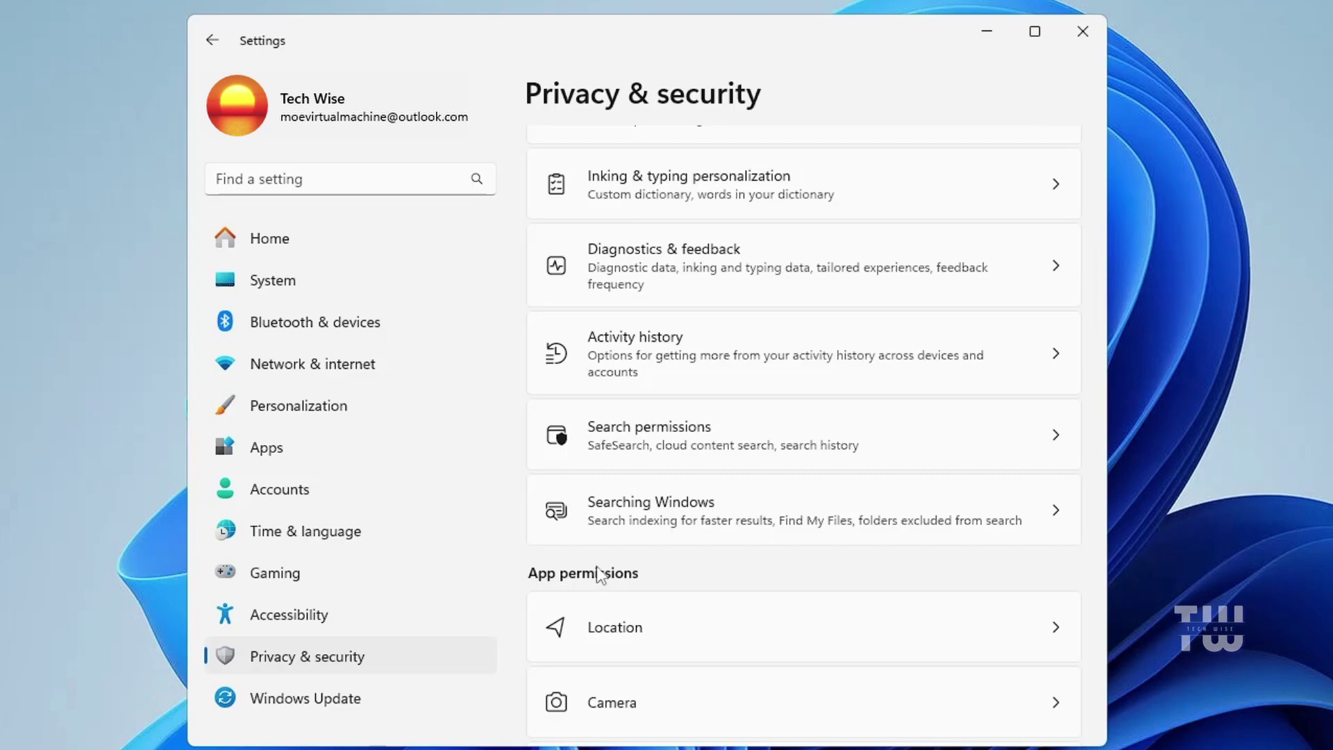
{"action": "scroll", "coordinate": [604, 564], "scroll_direction": "down", "scroll_amount": 12}
{"action": "scroll", "coordinate": [607, 562], "scroll_direction": "up", "scroll_amount": 4}
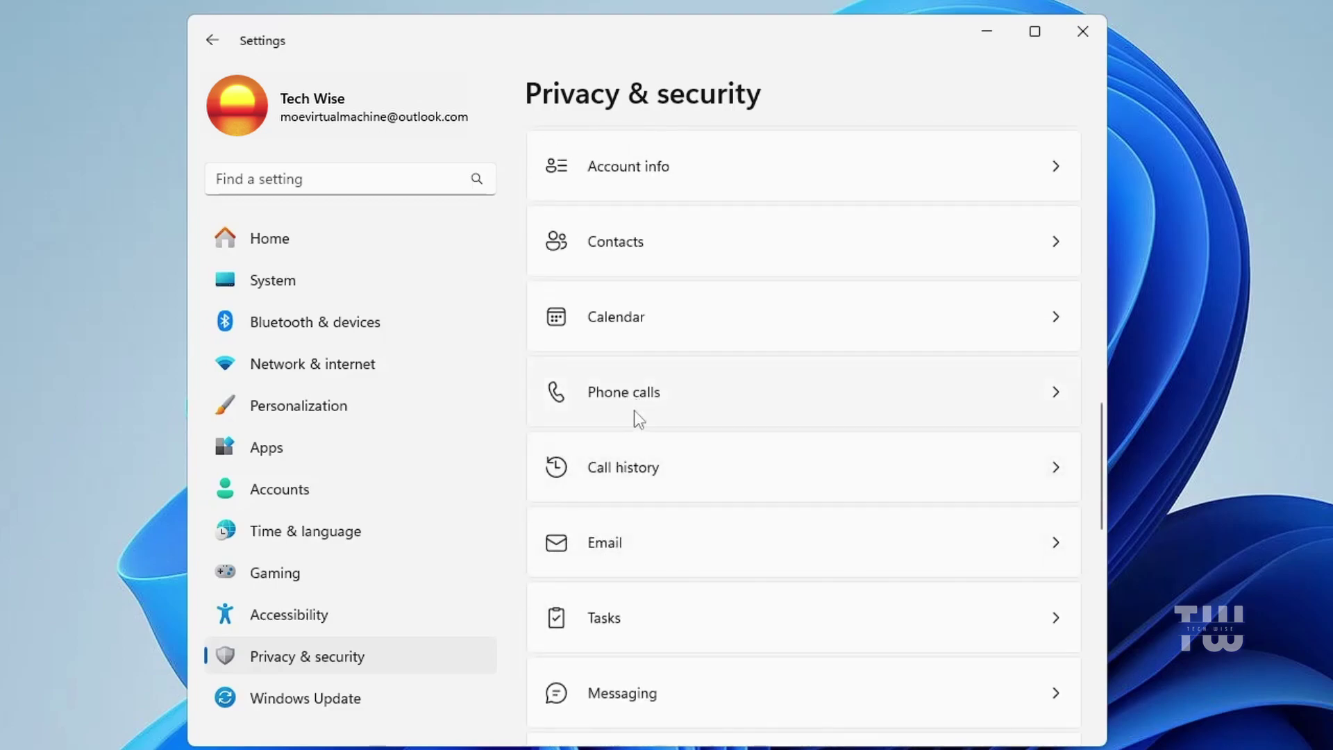
{"action": "scroll", "coordinate": [639, 479], "scroll_direction": "down", "scroll_amount": 3}
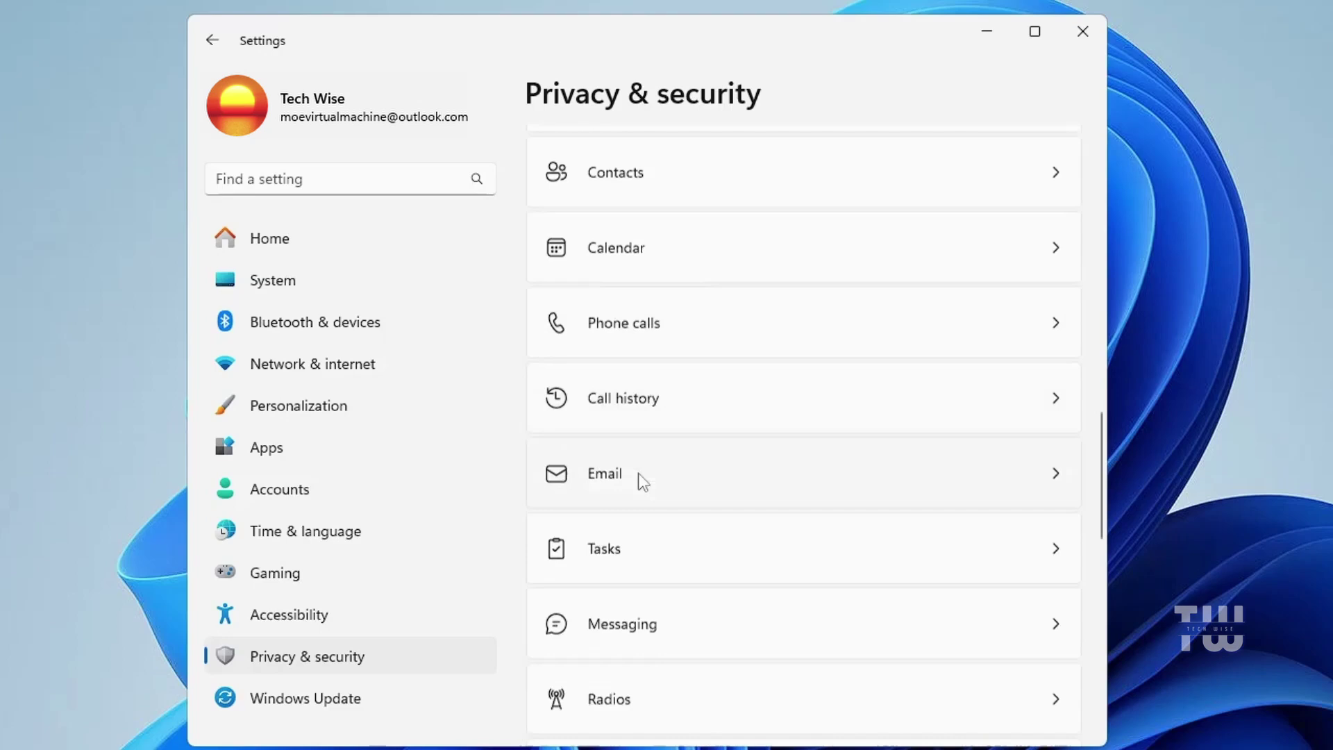
{"action": "left_click", "coordinate": [640, 569]}
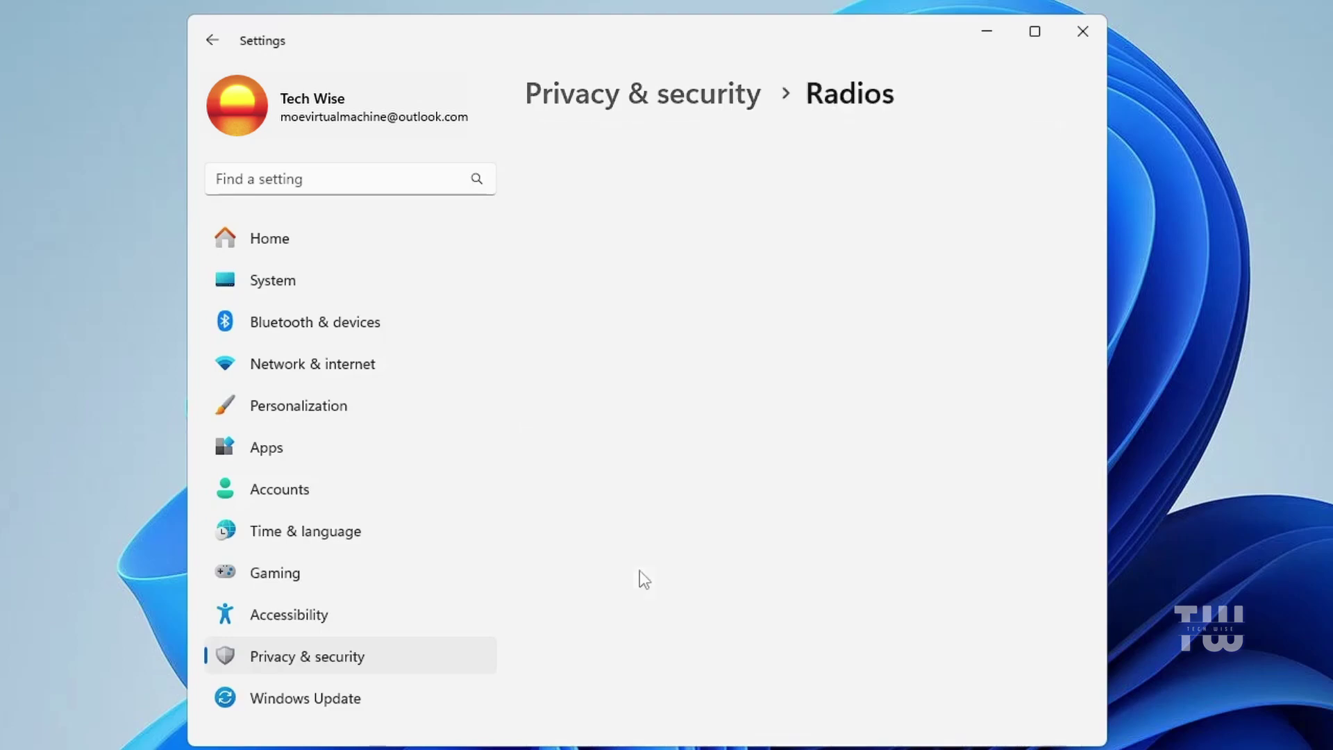
{"action": "key", "text": "alt+Left"}
{"action": "scroll", "coordinate": [505, 298], "scroll_direction": "down", "scroll_amount": 5}
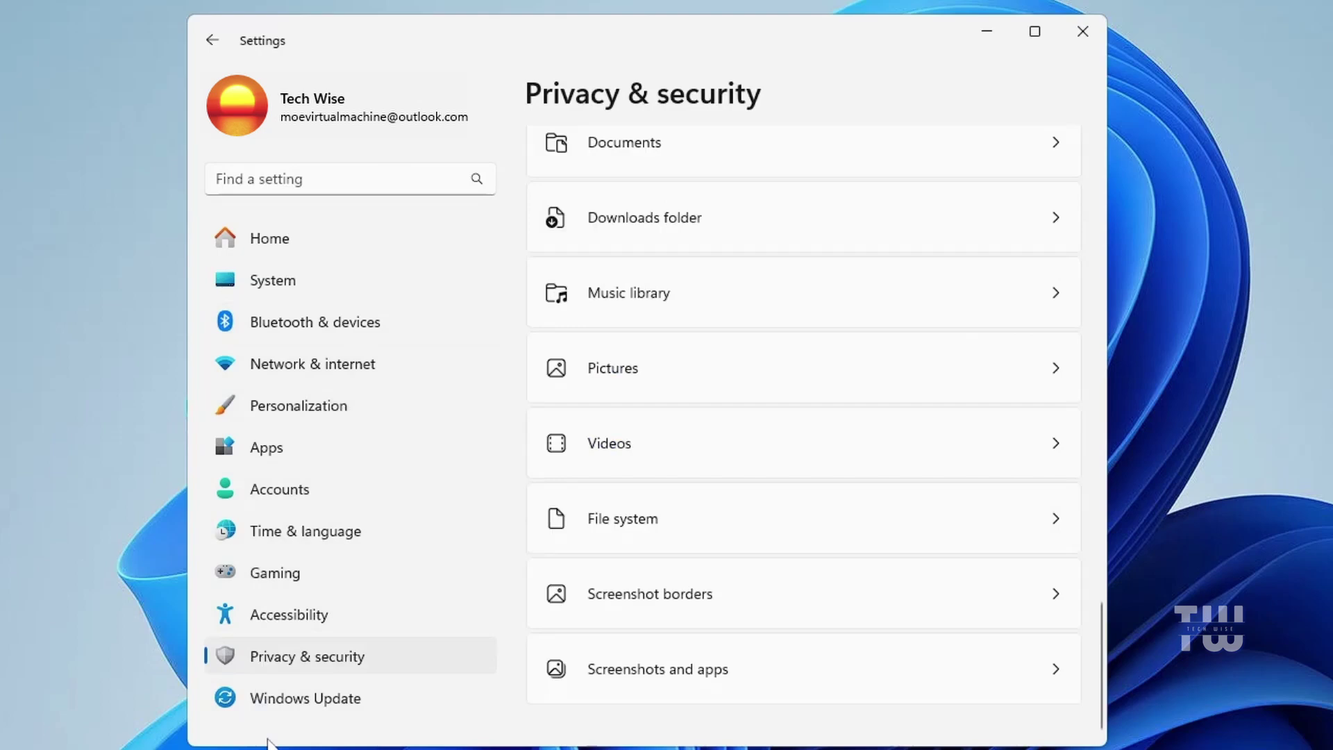
Turn off Allow downloads from other PCs in Windows Update's Delivery Optimization settings
{"action": "left_click", "coordinate": [321, 700]}
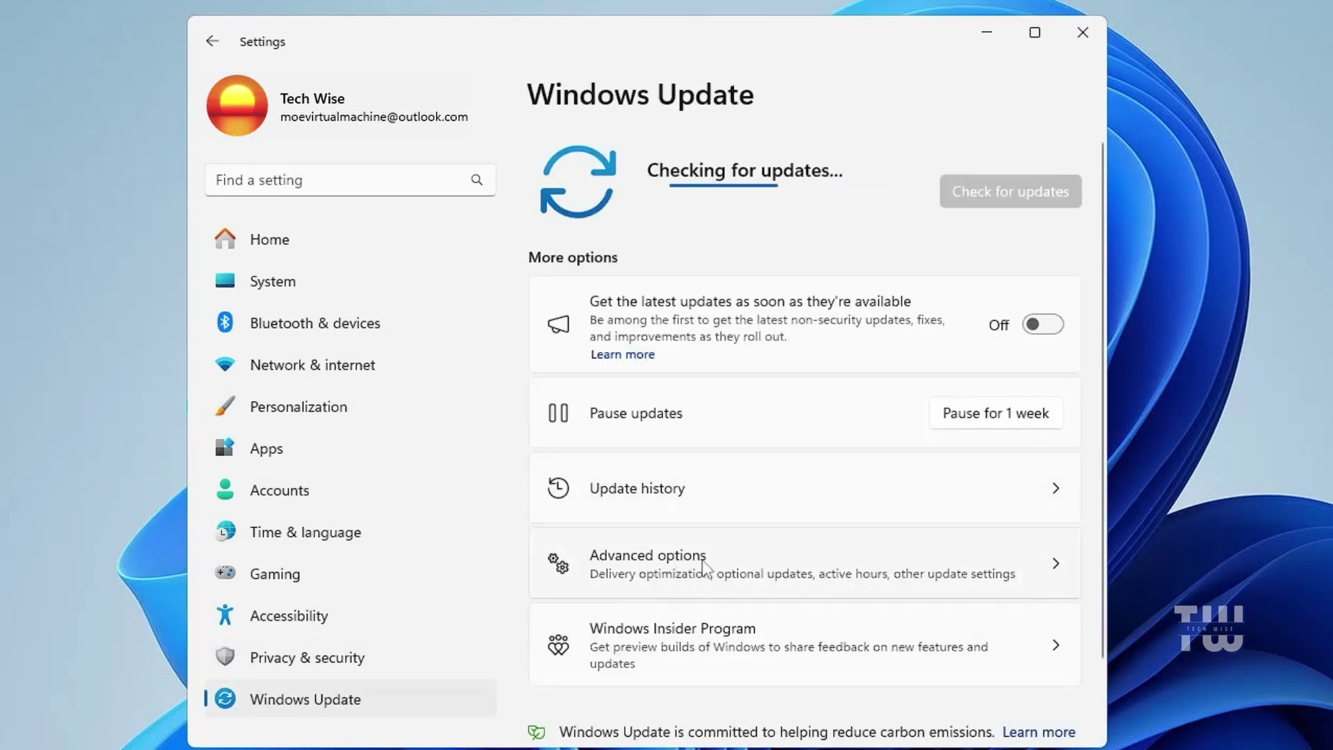
{"action": "left_click", "coordinate": [677, 566]}
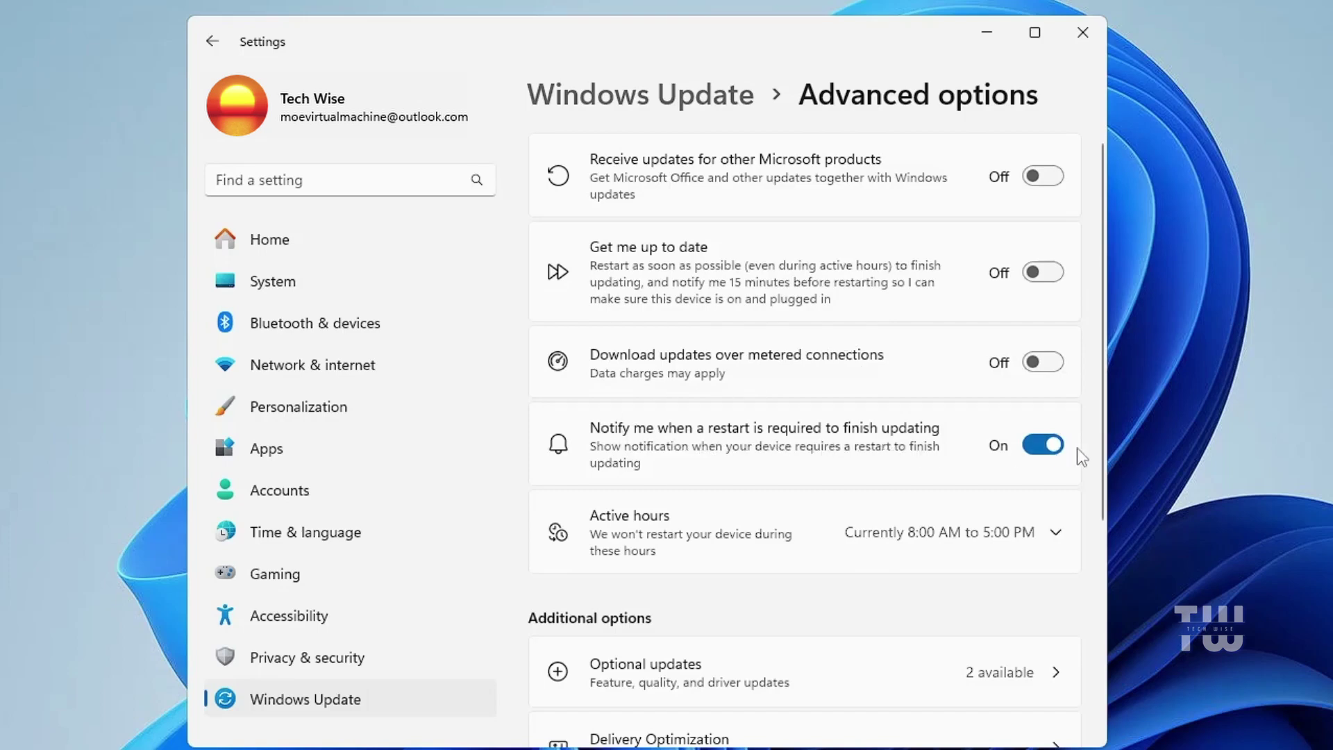
{"action": "scroll", "coordinate": [627, 375], "scroll_direction": "down", "scroll_amount": 1}
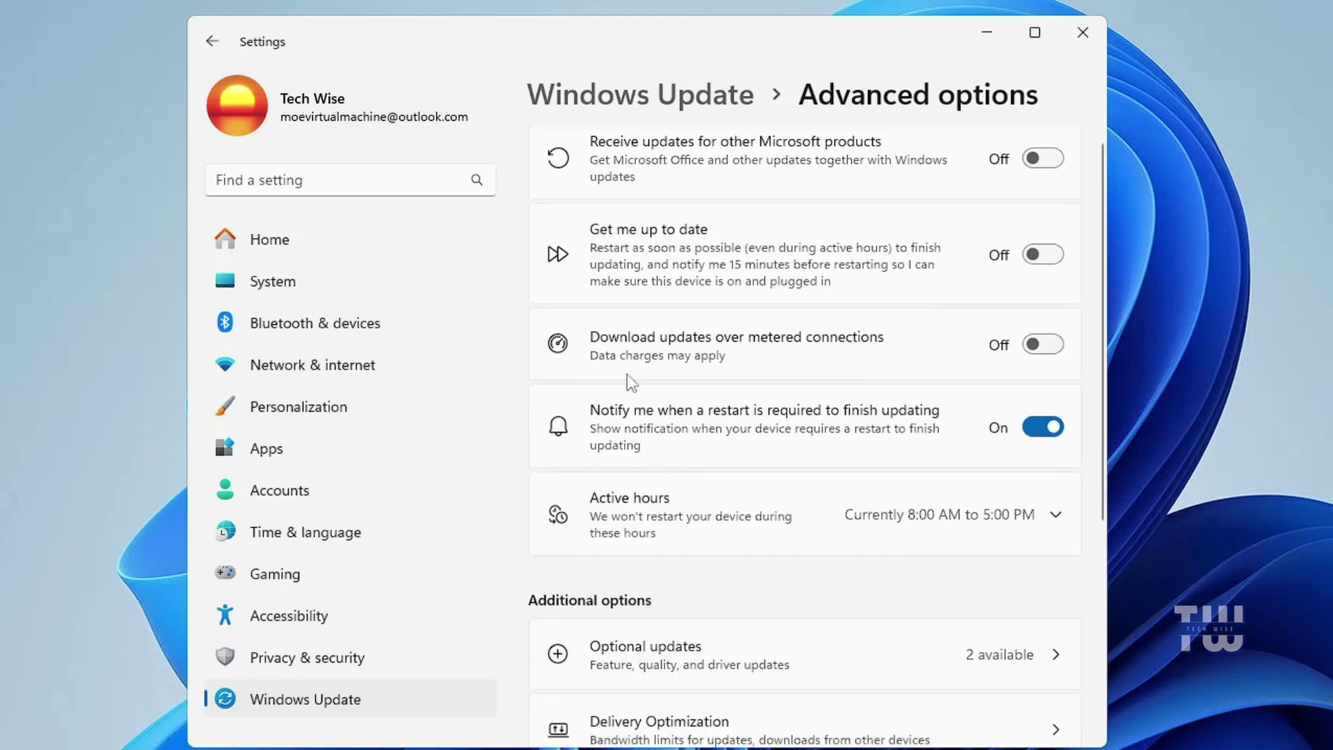
{"action": "scroll", "coordinate": [627, 375], "scroll_direction": "down", "scroll_amount": 4}
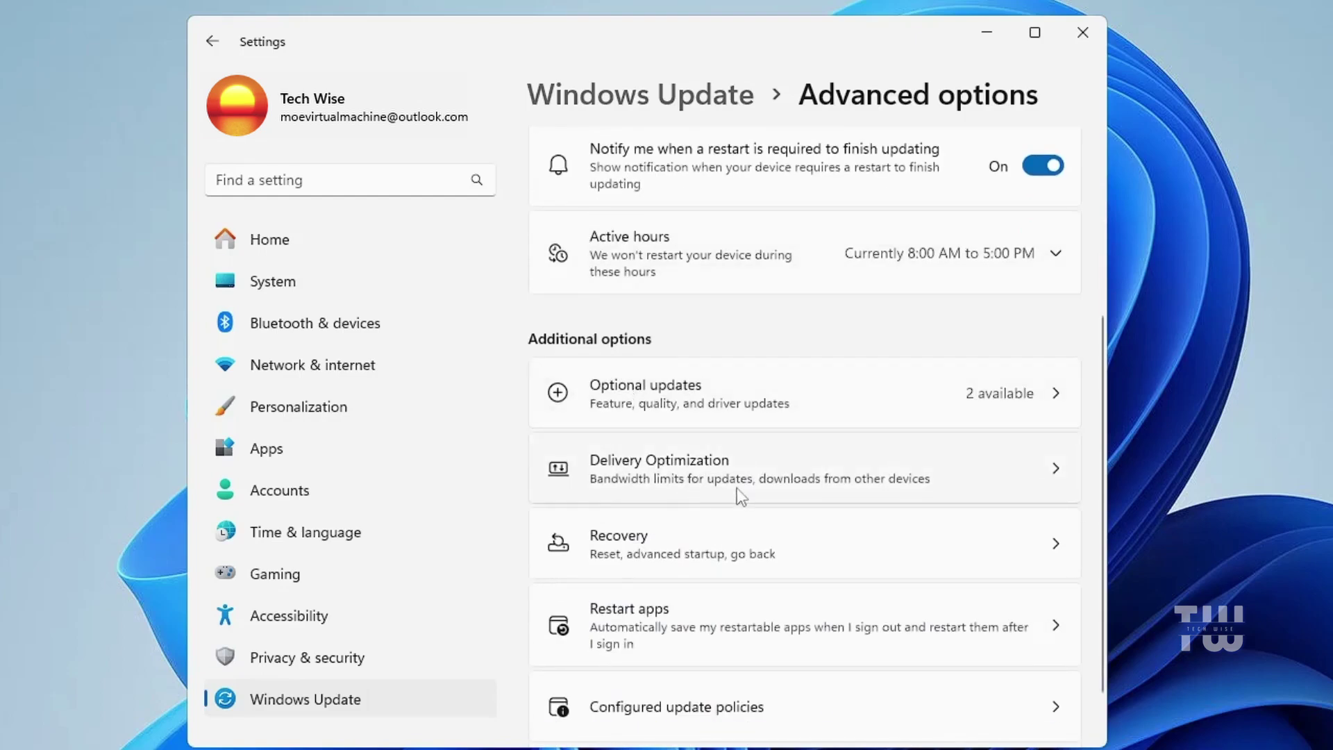
{"action": "left_click", "coordinate": [798, 491]}
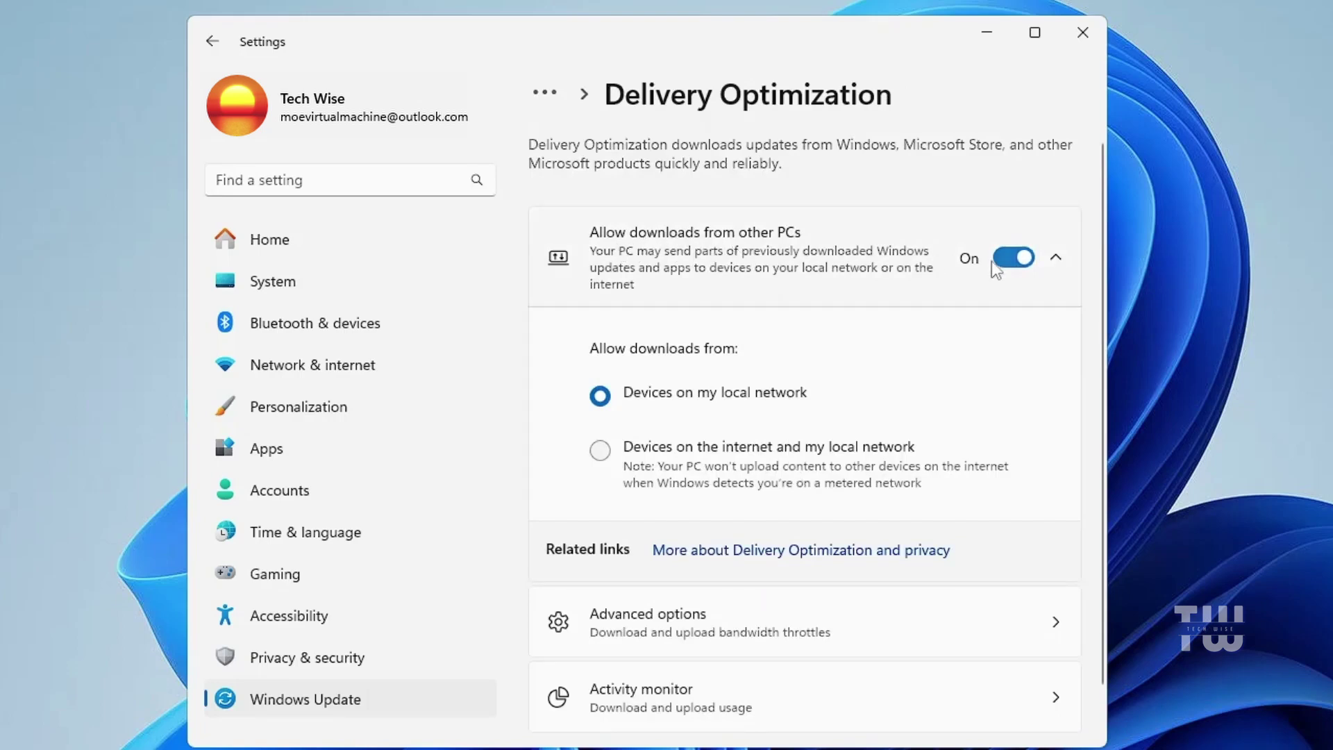
{"action": "left_click", "coordinate": [1012, 264]}
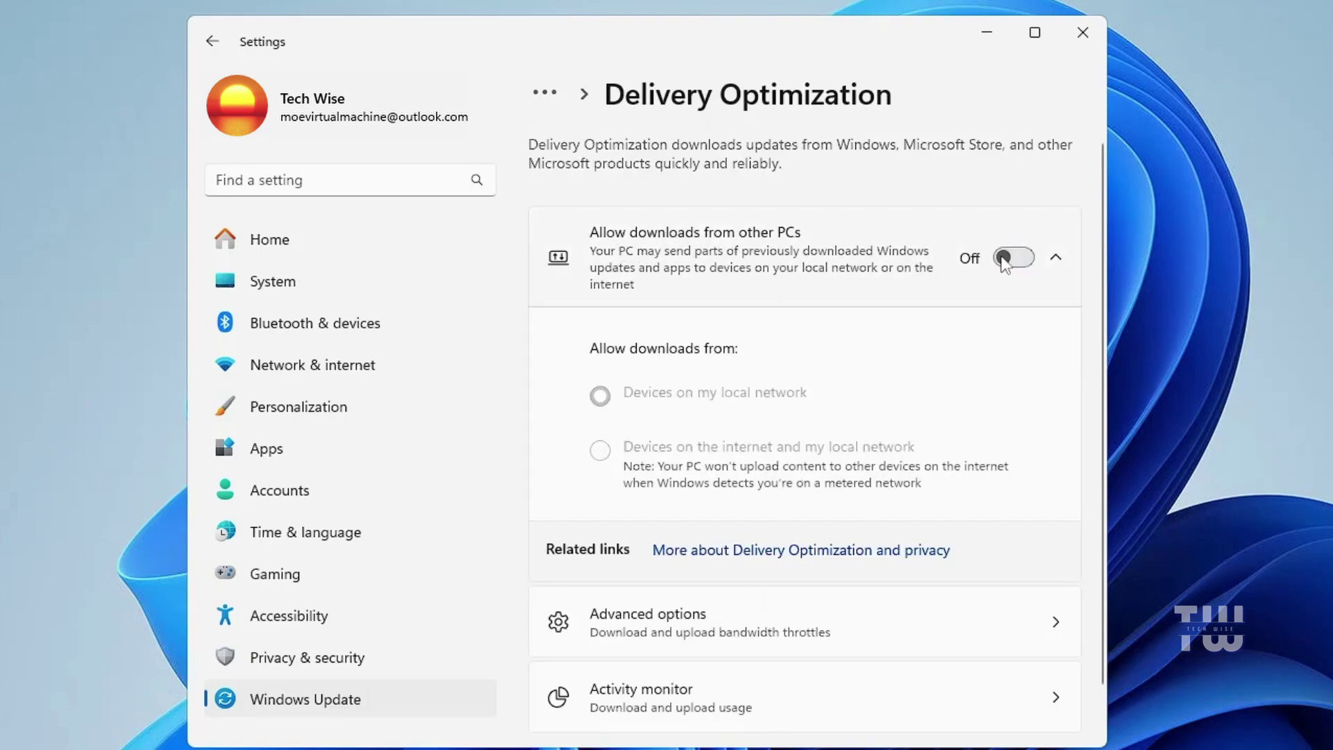
Switch the Metered connection toggle on for the Ethernet network
{"action": "left_click", "coordinate": [311, 365]}
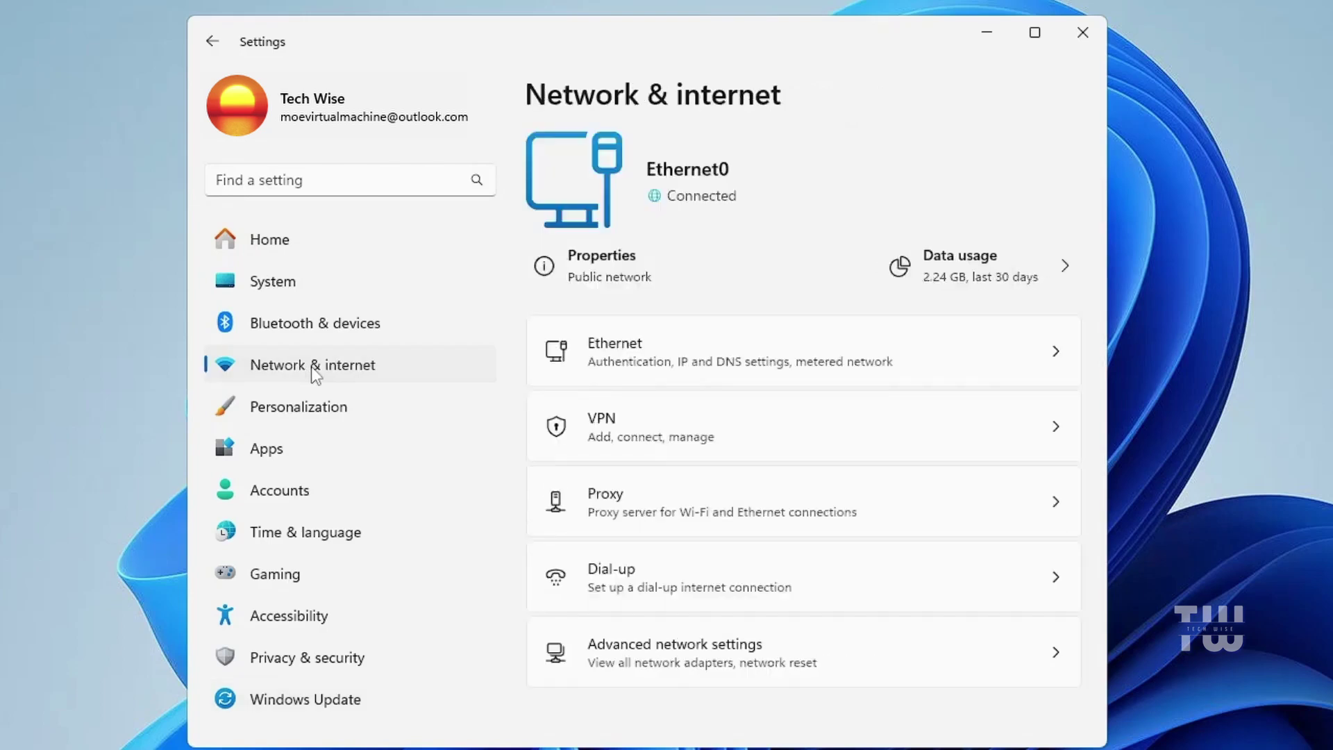
{"action": "left_click", "coordinate": [710, 373]}
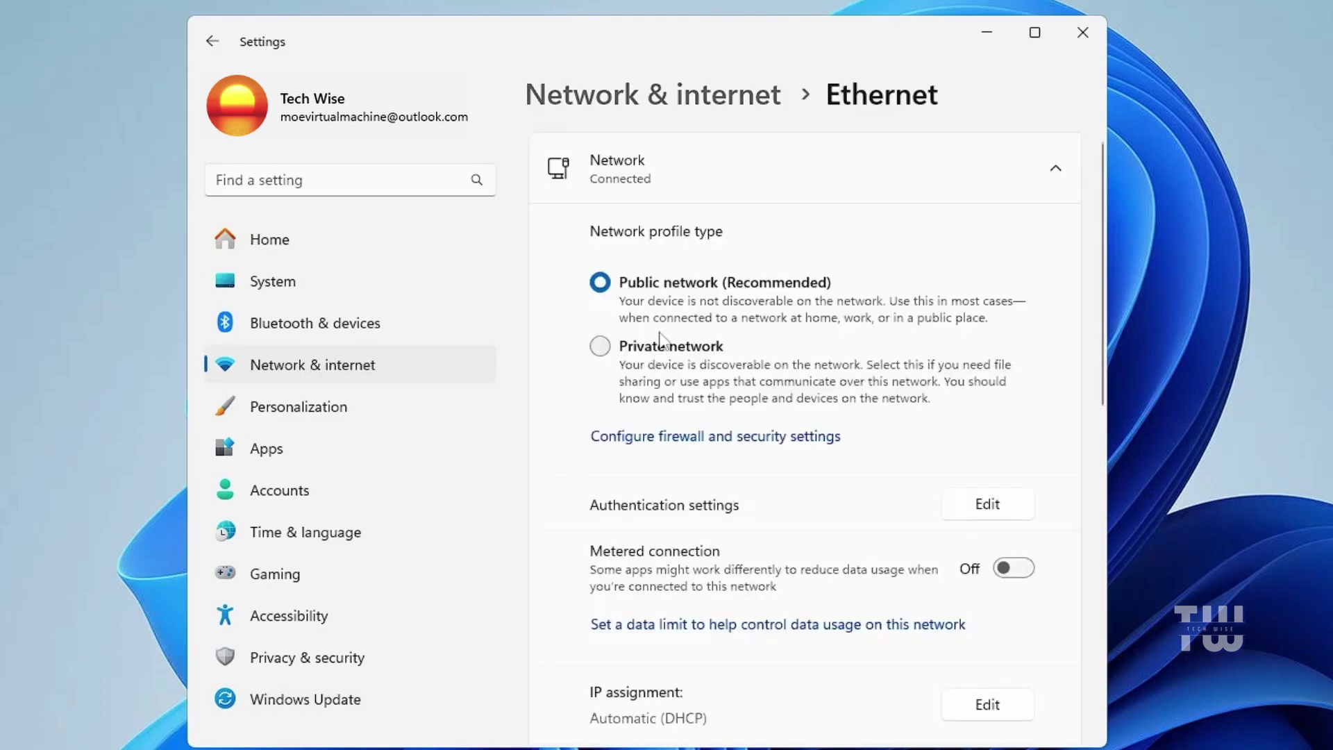
{"action": "scroll", "coordinate": [673, 316], "scroll_direction": "down", "scroll_amount": 1}
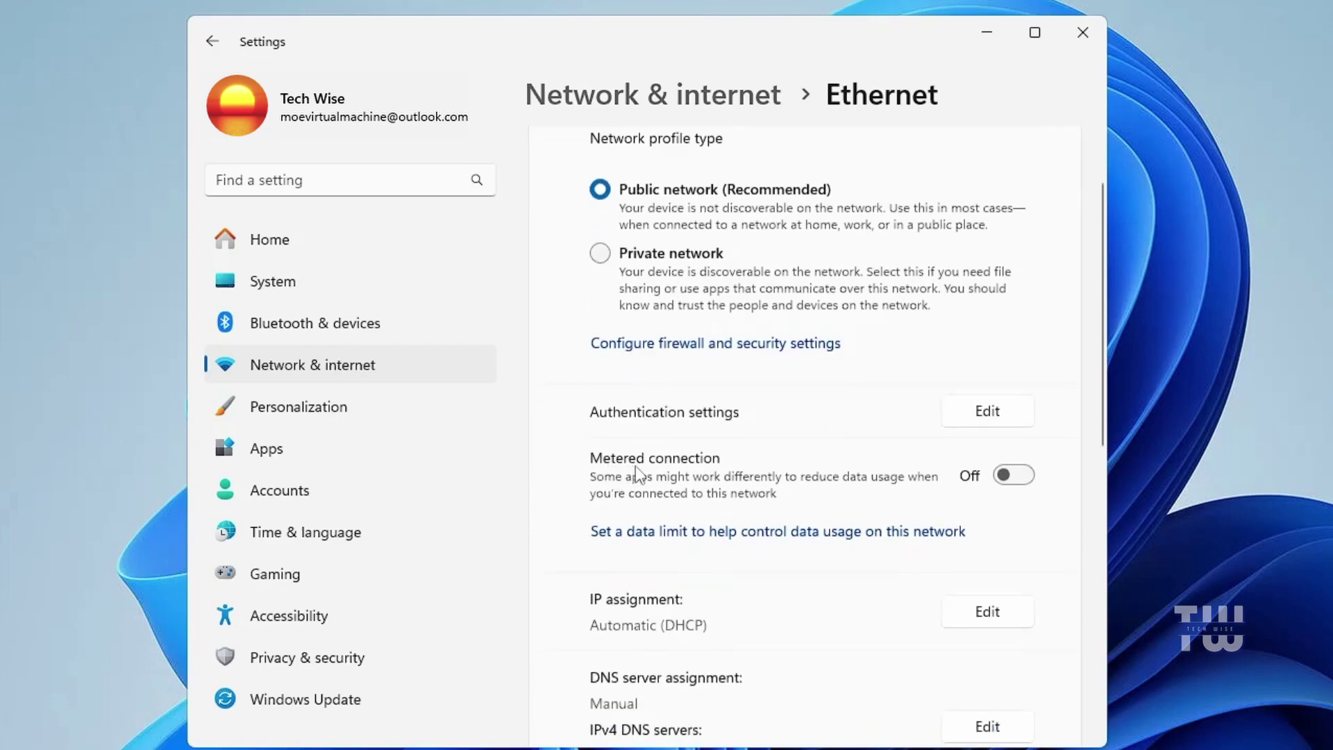
{"action": "left_click", "coordinate": [1010, 479]}
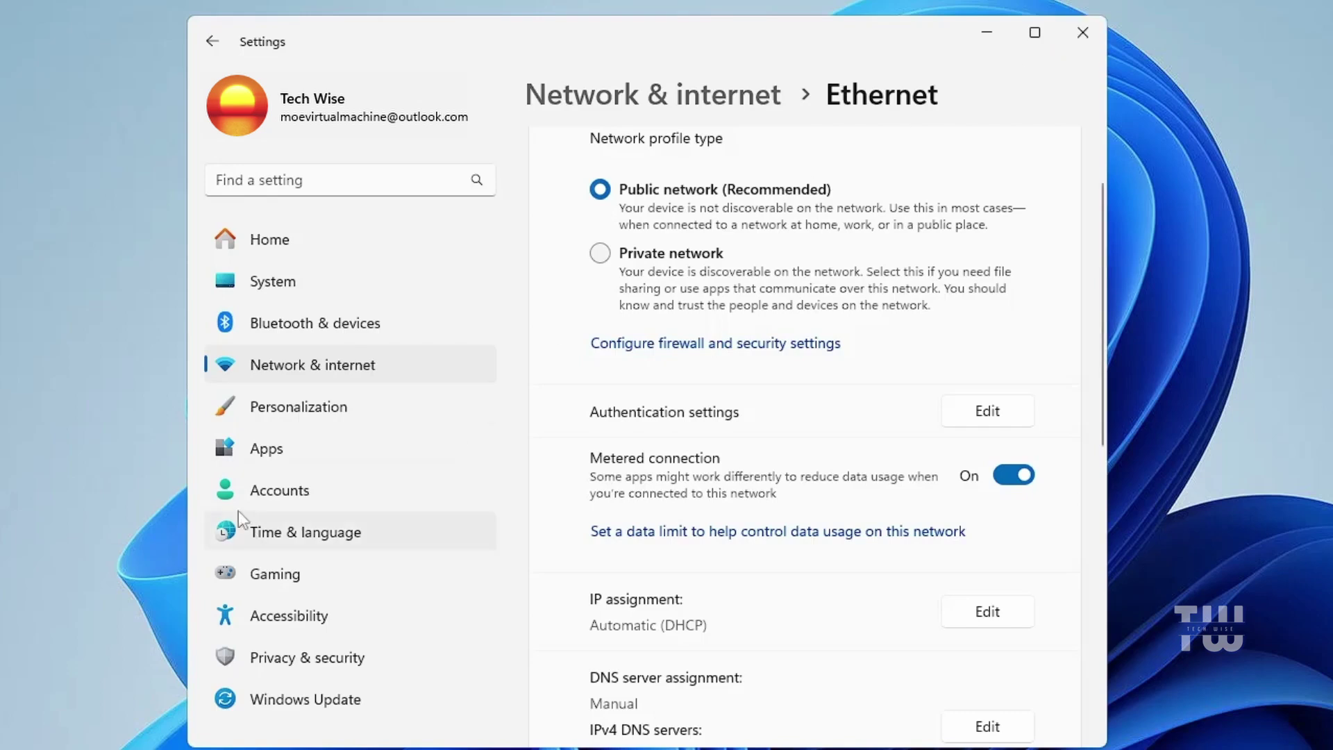
Search installed apps for 'one' to show only Phone Link, and open then dismiss its menu
{"action": "left_click", "coordinate": [271, 458]}
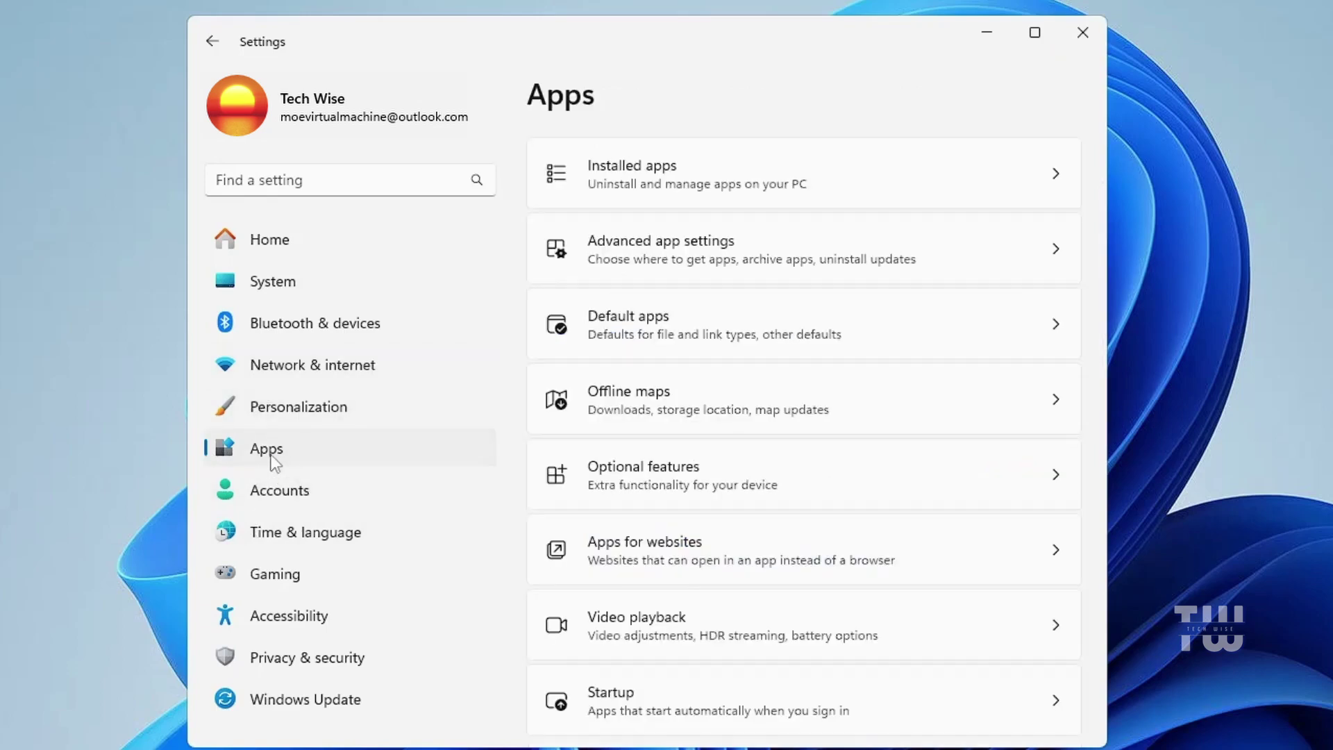
{"action": "left_click", "coordinate": [720, 166]}
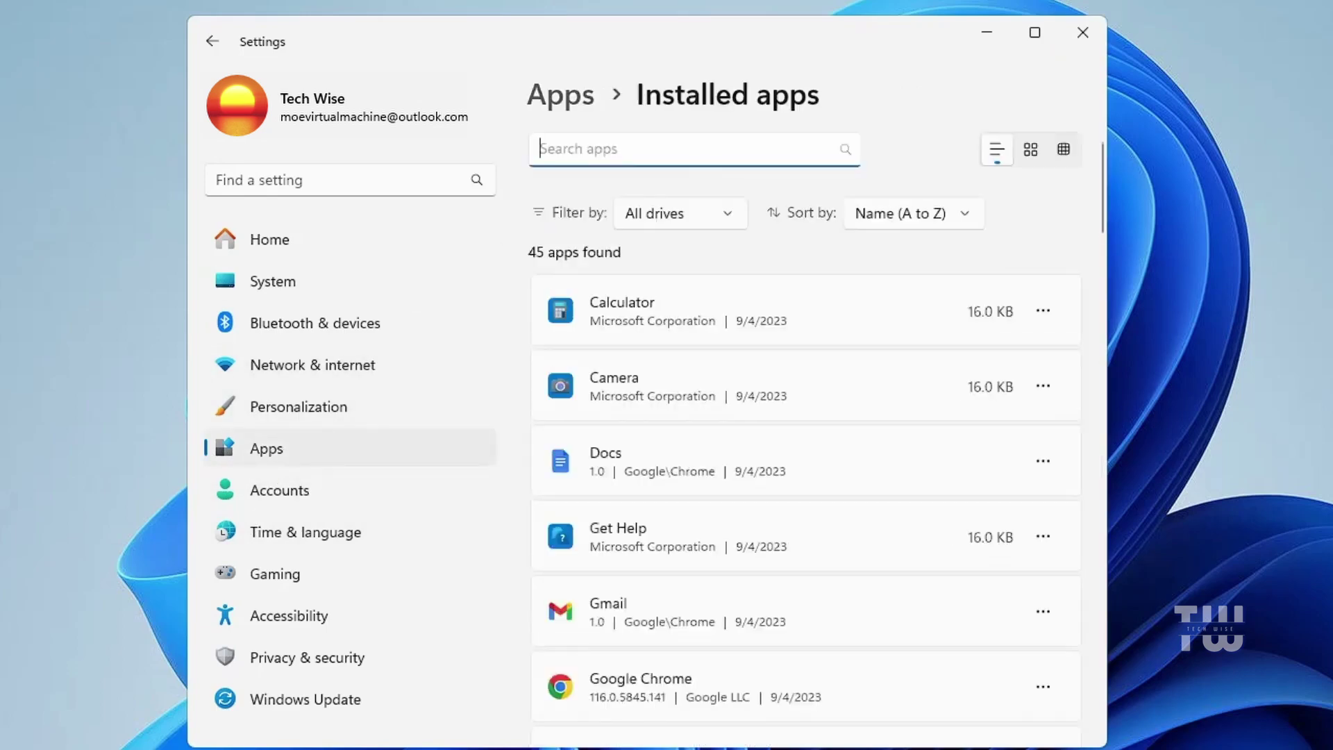
{"action": "type", "text": "one"}
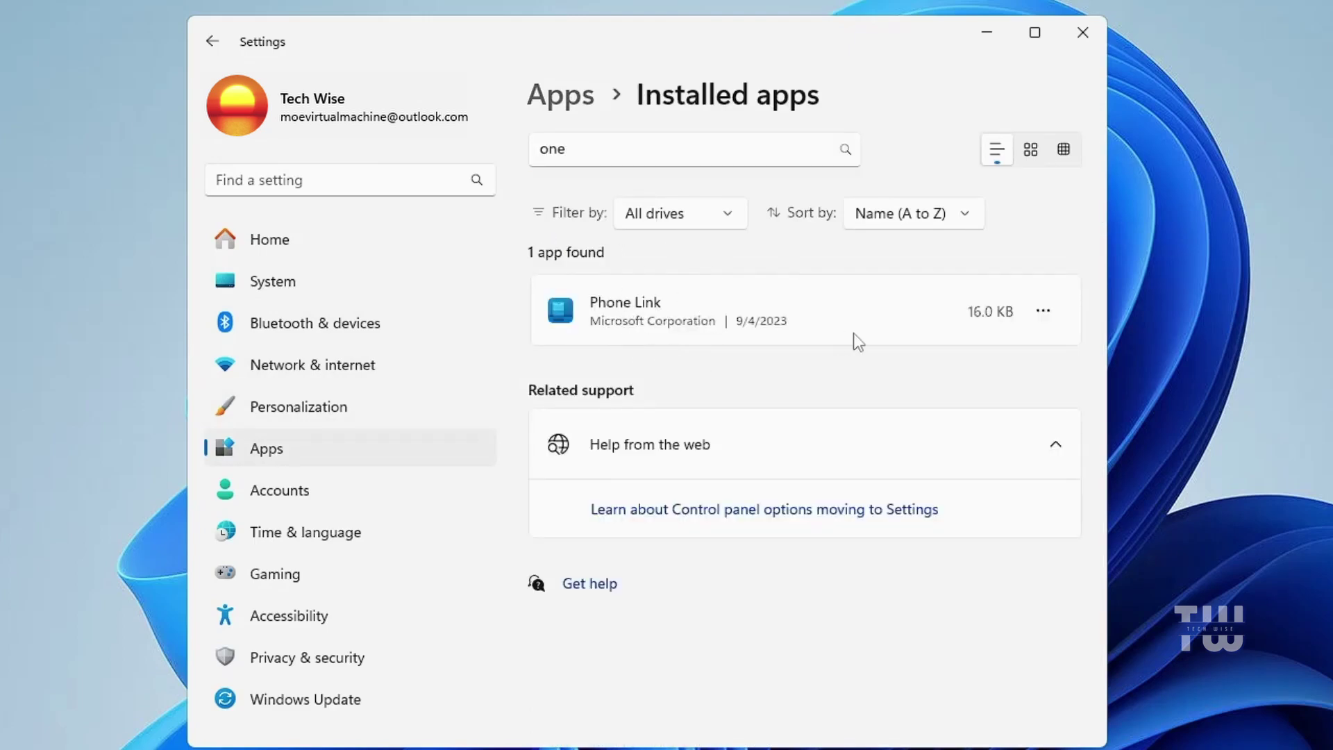
{"action": "left_click", "coordinate": [1044, 312]}
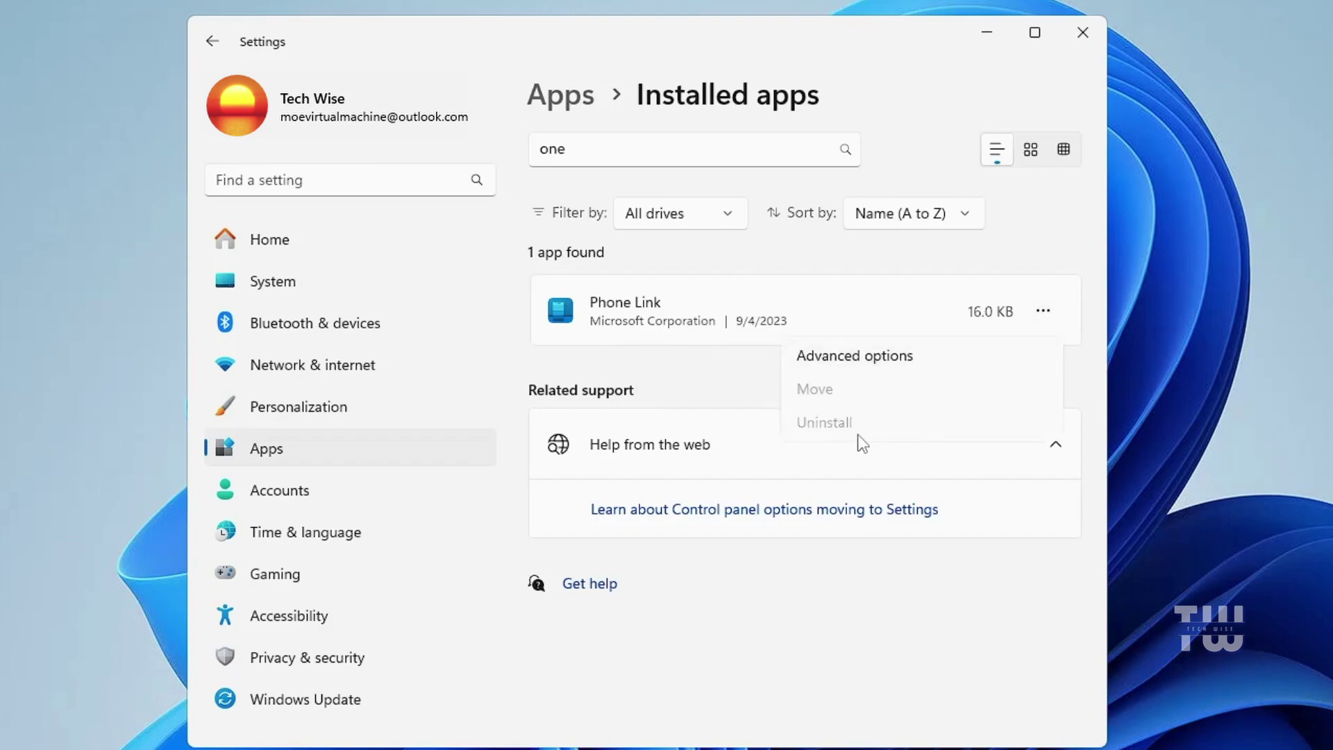
{"action": "left_click", "coordinate": [829, 276]}
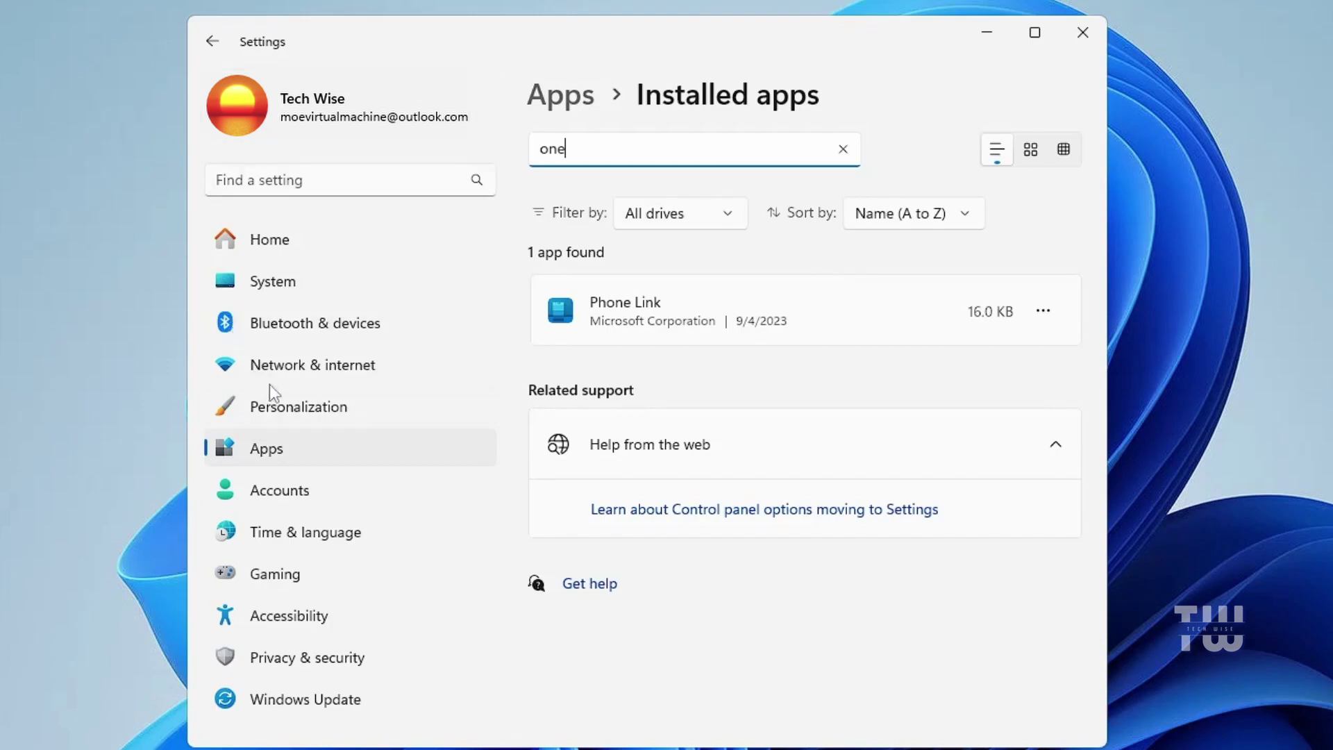
Reopen Data usage for Ethernet0 (2.24 GB over 30 days) and expand the adapter dropdown
{"action": "left_click", "coordinate": [317, 373]}
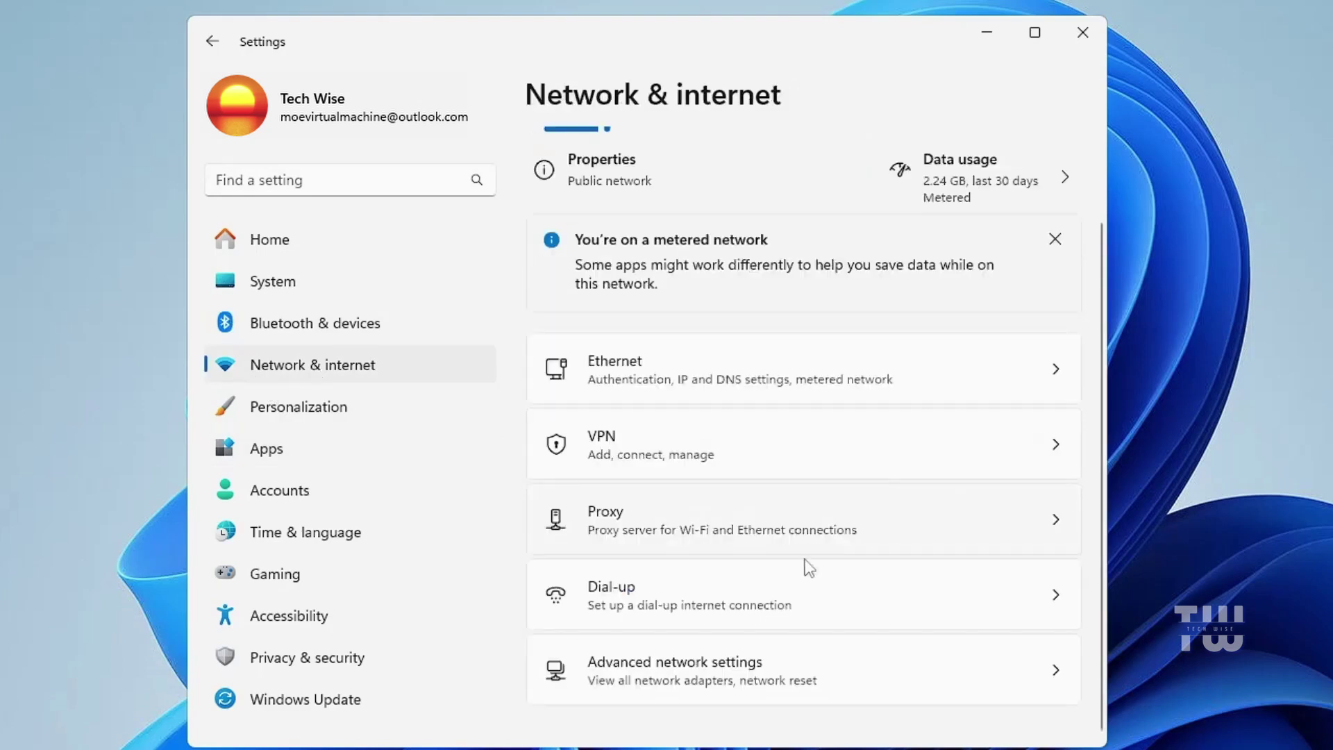
{"action": "left_click", "coordinate": [693, 668]}
{"action": "left_click", "coordinate": [620, 440]}
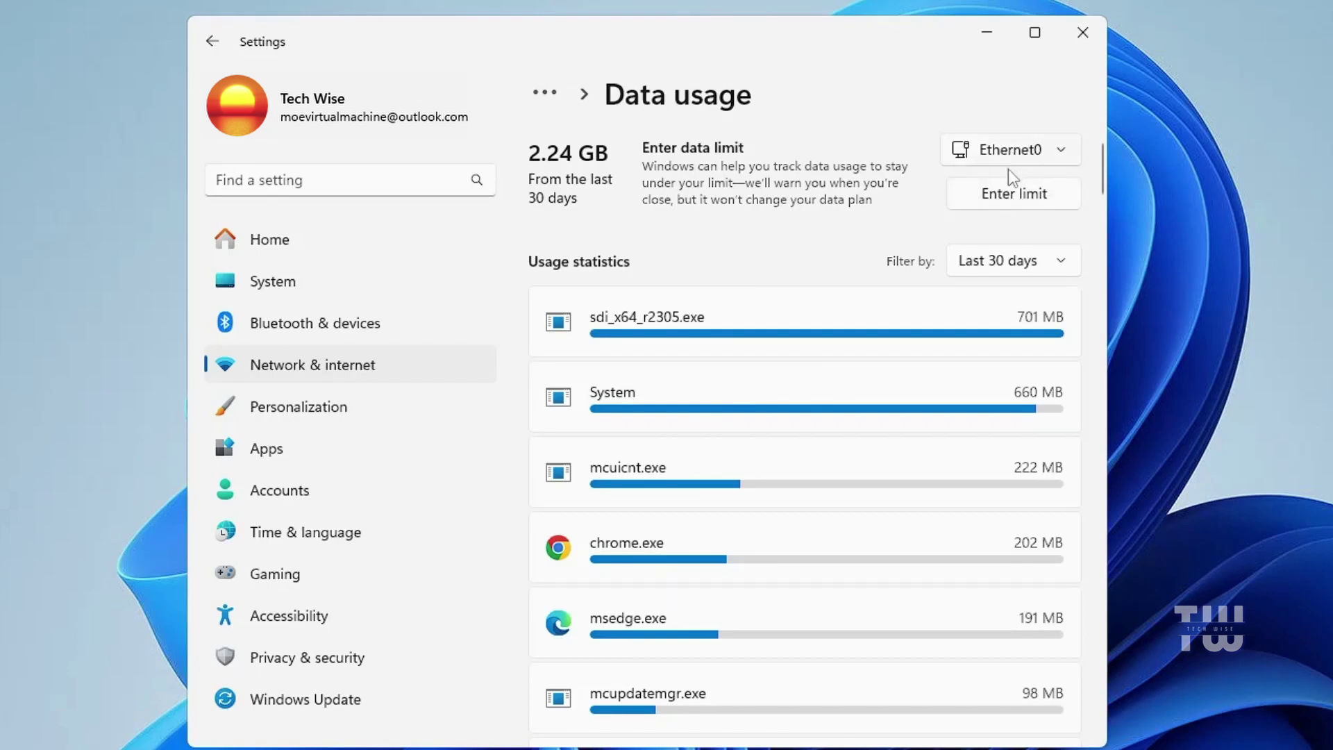
{"action": "left_click", "coordinate": [1047, 154]}
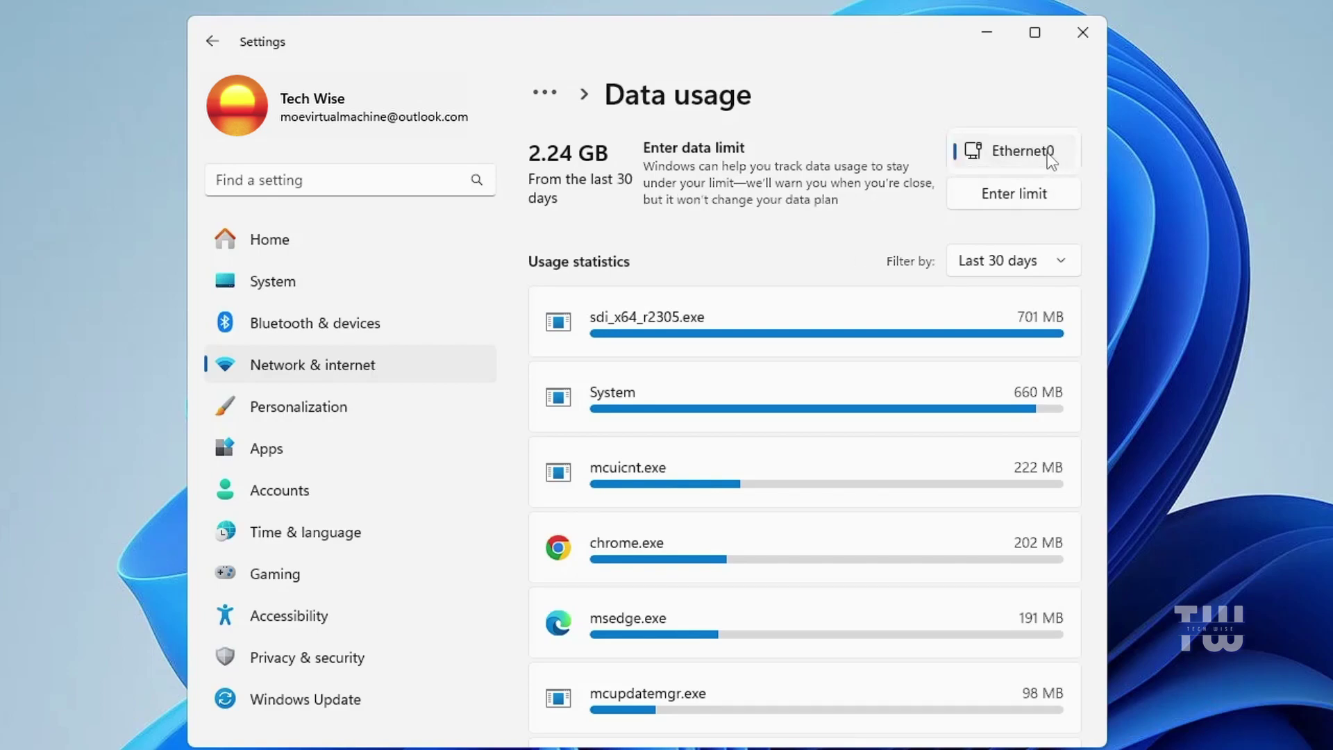
Fill in a Monthly data limit of 700 MB for Ethernet0, resetting on day 1
{"action": "left_click", "coordinate": [1011, 200]}
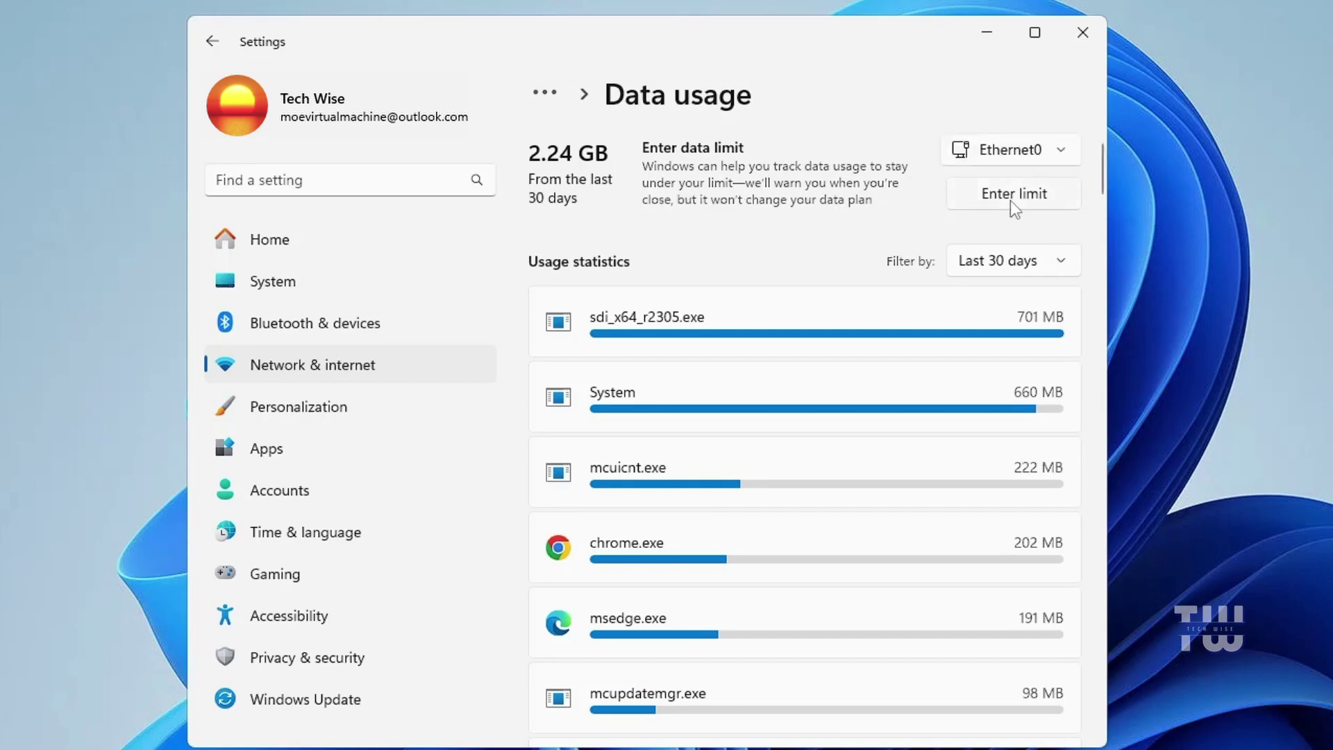
{"action": "left_click", "coordinate": [1010, 200]}
{"action": "left_click", "coordinate": [591, 292]}
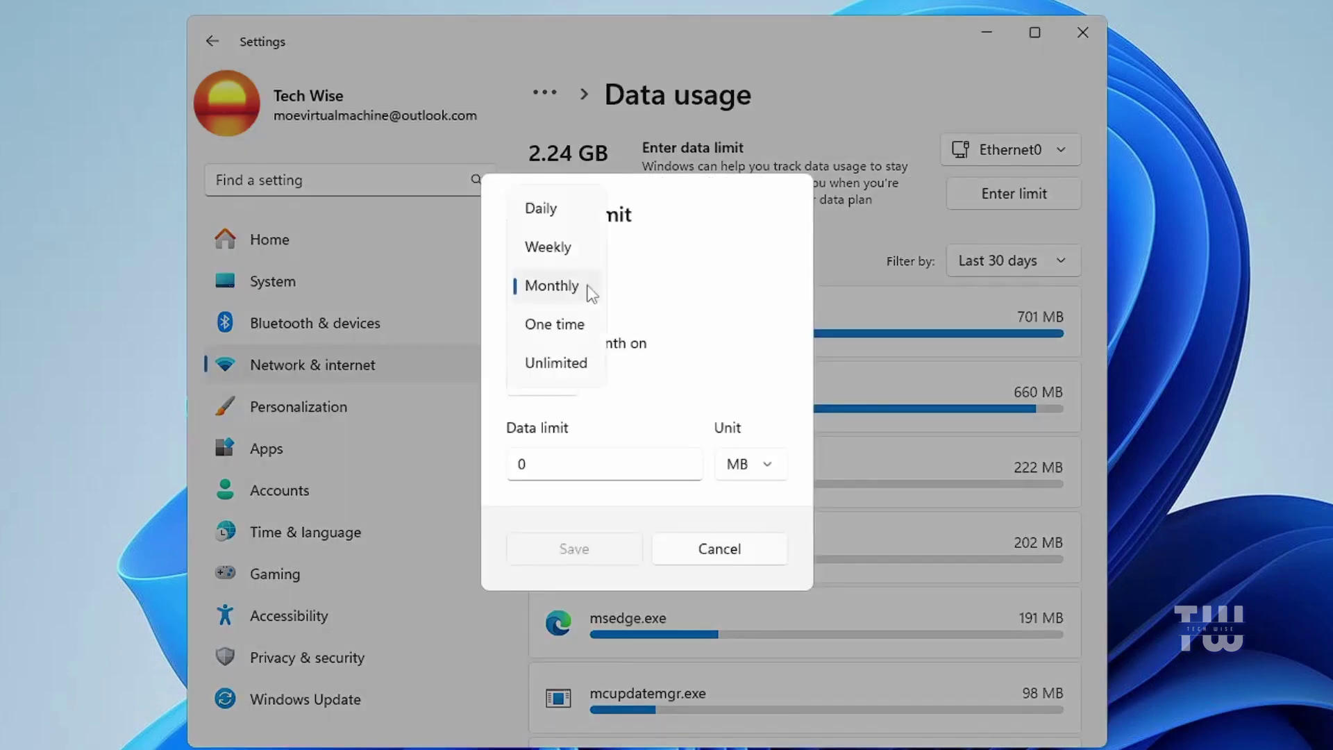
{"action": "left_click", "coordinate": [591, 293]}
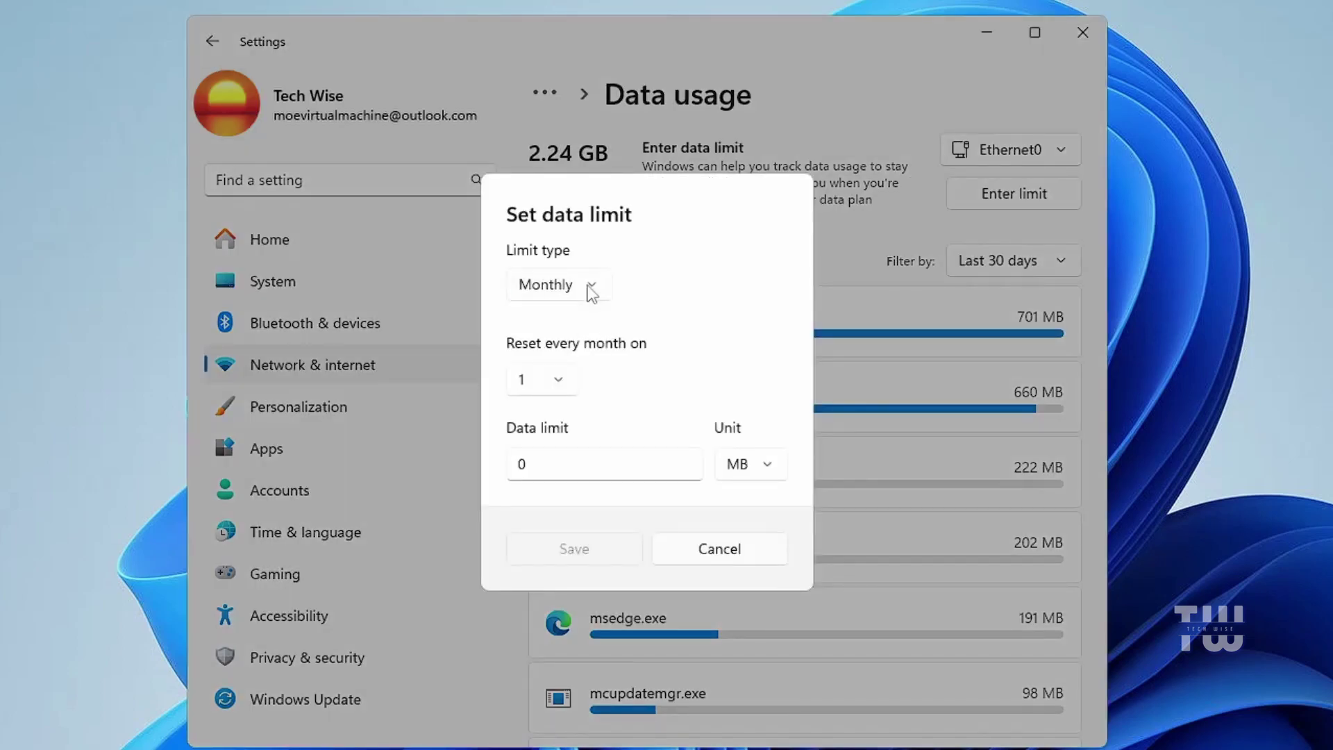
{"action": "left_click", "coordinate": [597, 464]}
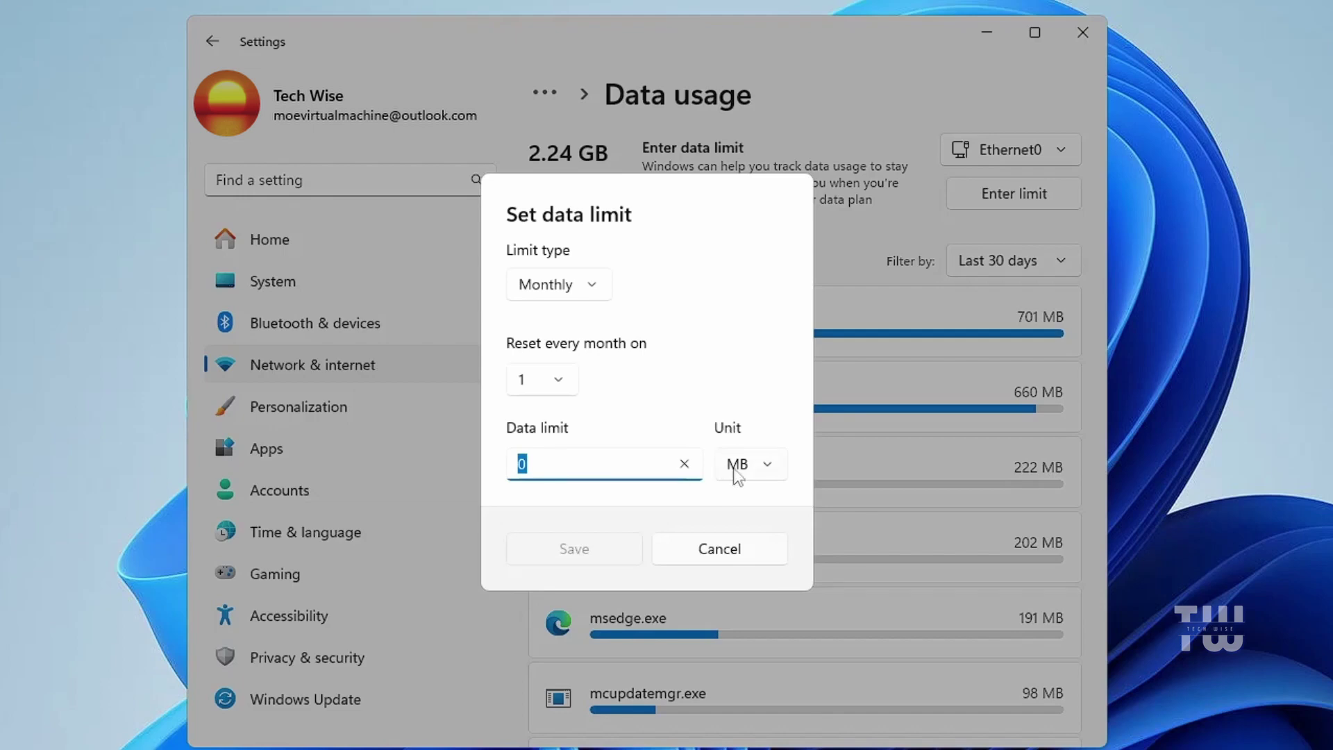
{"action": "type", "text": "700"}
{"action": "left_click", "coordinate": [767, 469]}
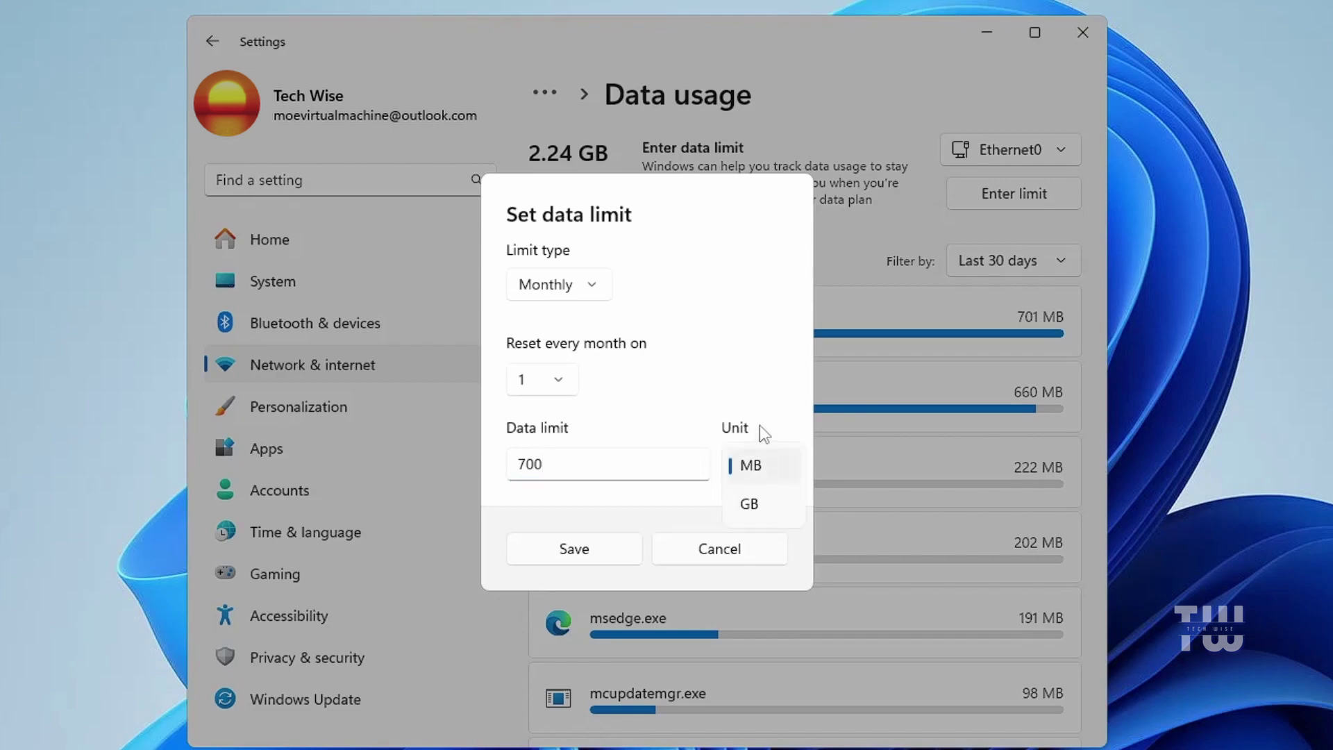
{"action": "left_click", "coordinate": [750, 466]}
{"action": "left_click", "coordinate": [745, 469]}
{"action": "left_click", "coordinate": [782, 398]}
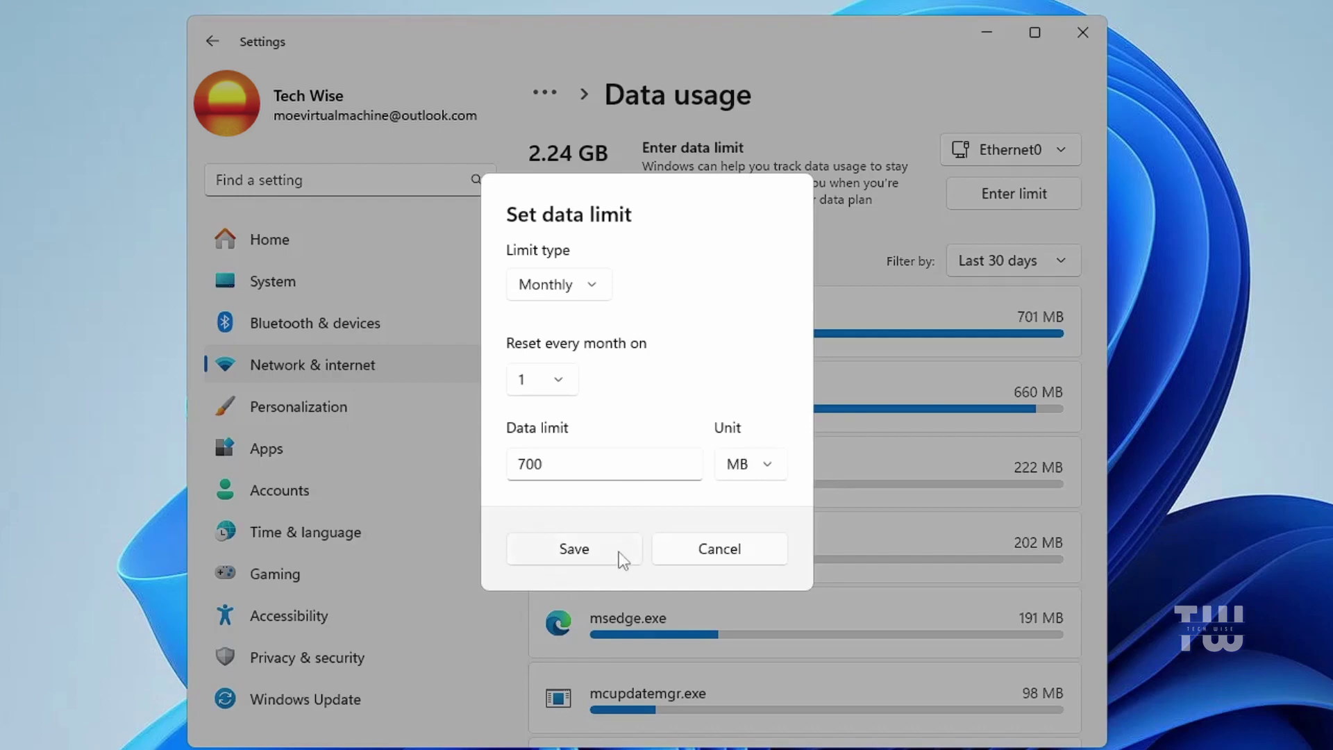